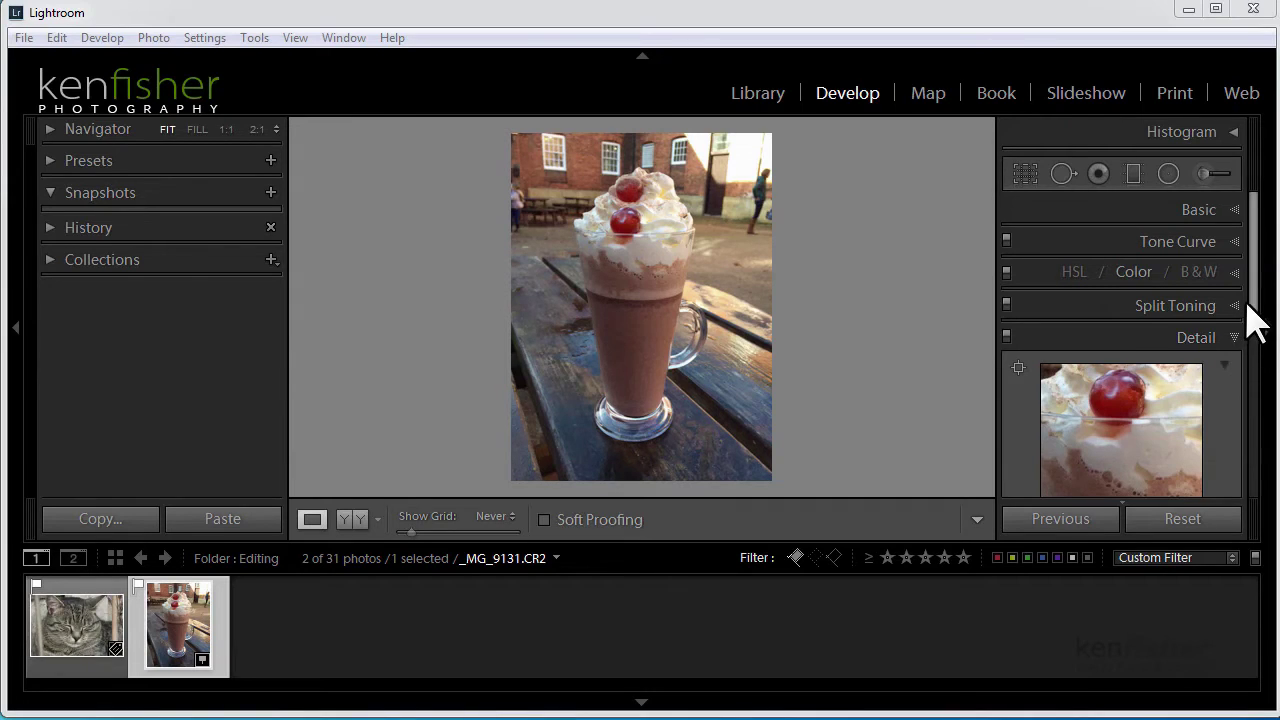
- Show the cat raw photo and review its defaults, including sharpening Amount 25 and Basic values
drag(1251, 300, 1254, 372)
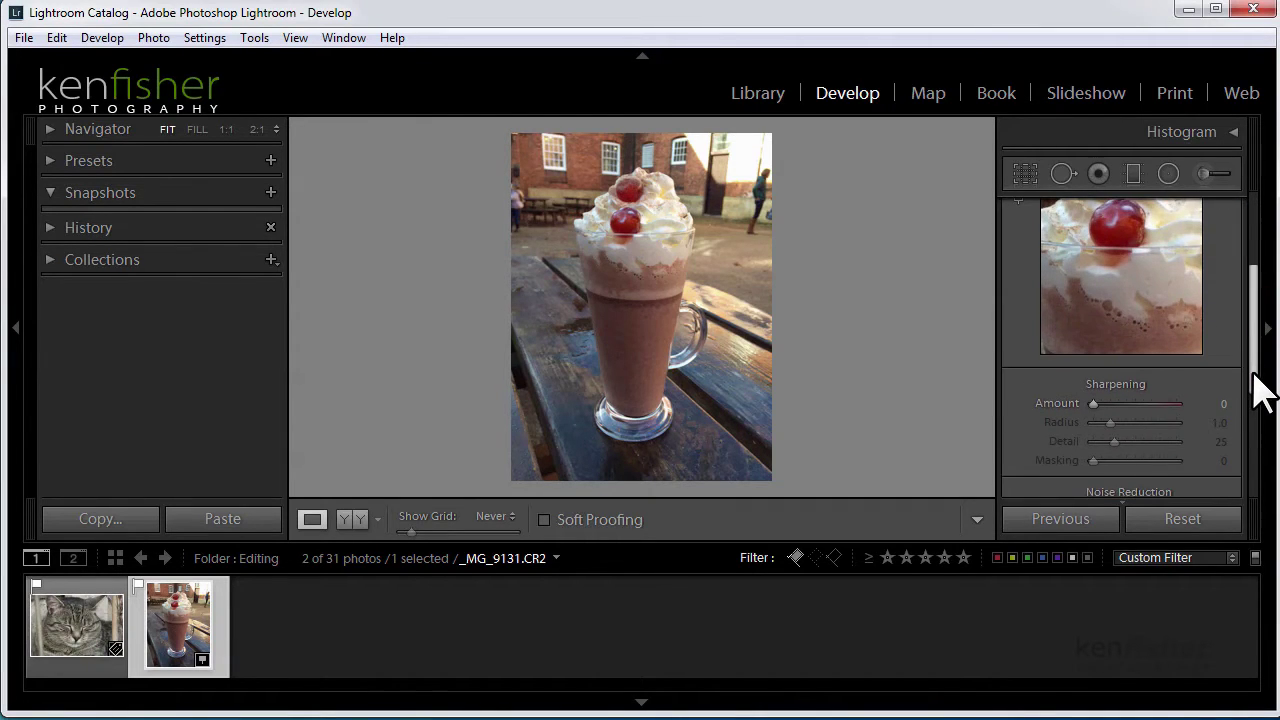
click(80, 626)
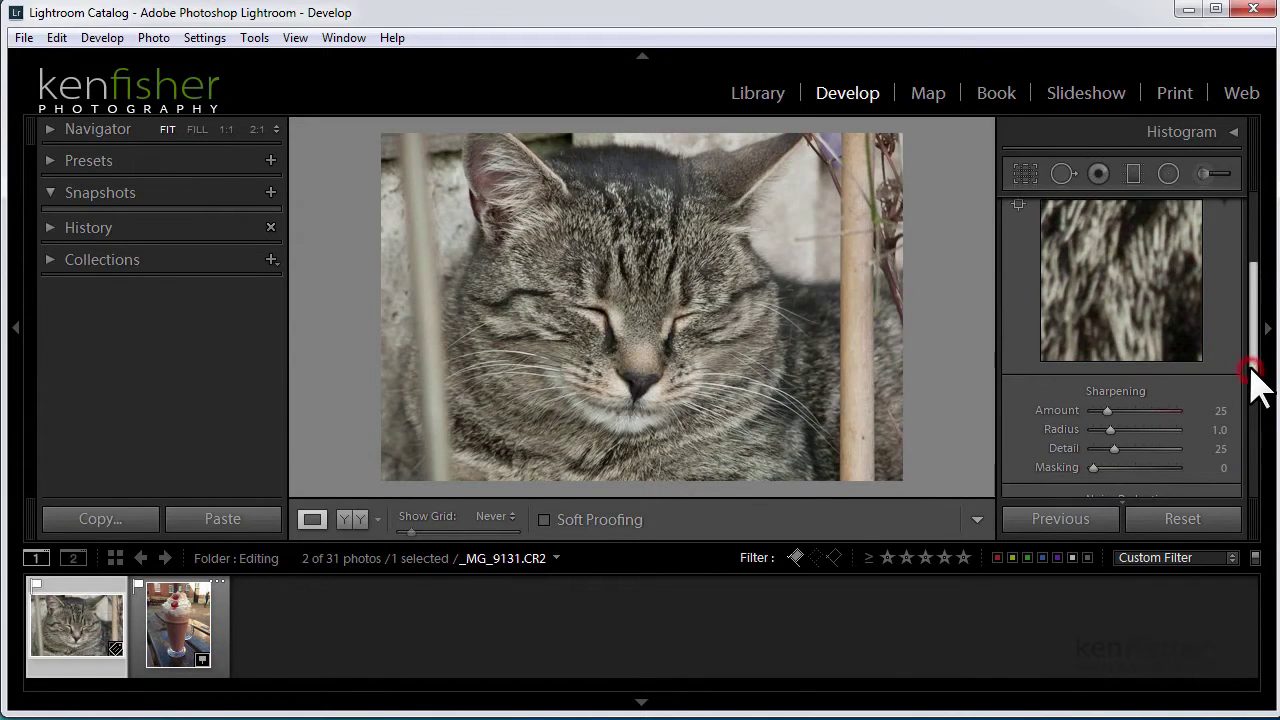
drag(1252, 372, 1252, 392)
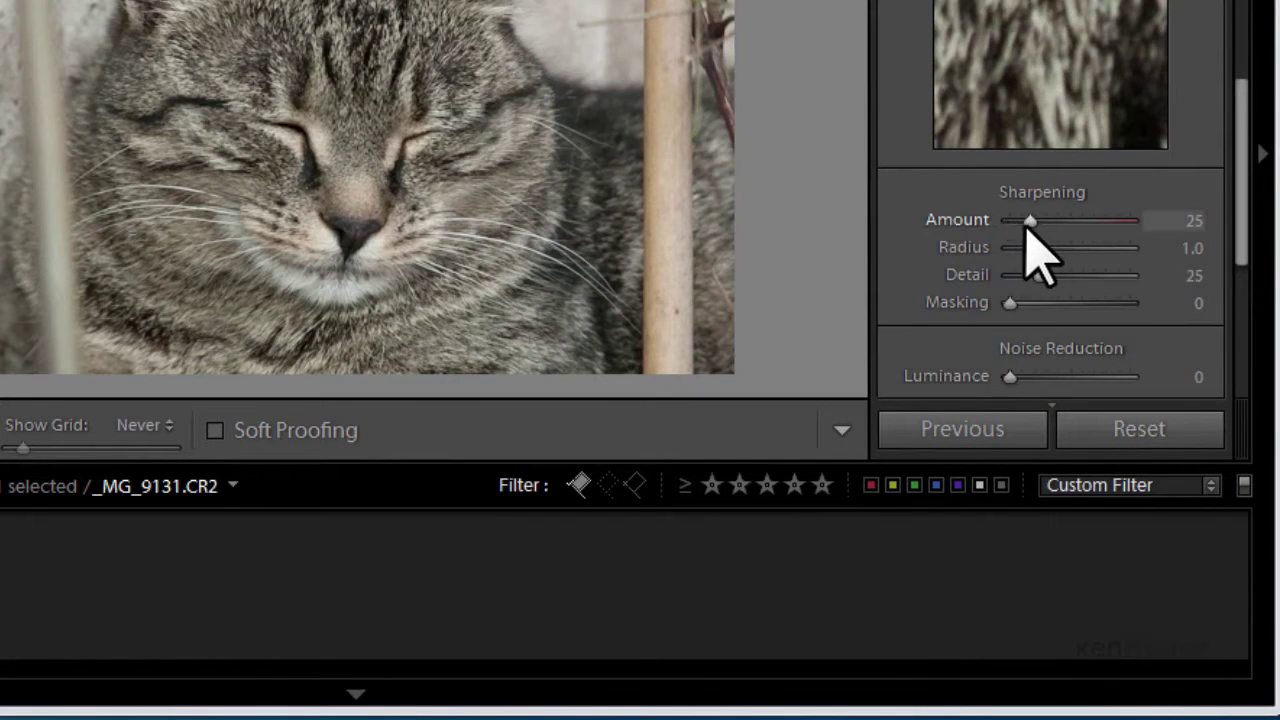
drag(1240, 220, 1249, 100)
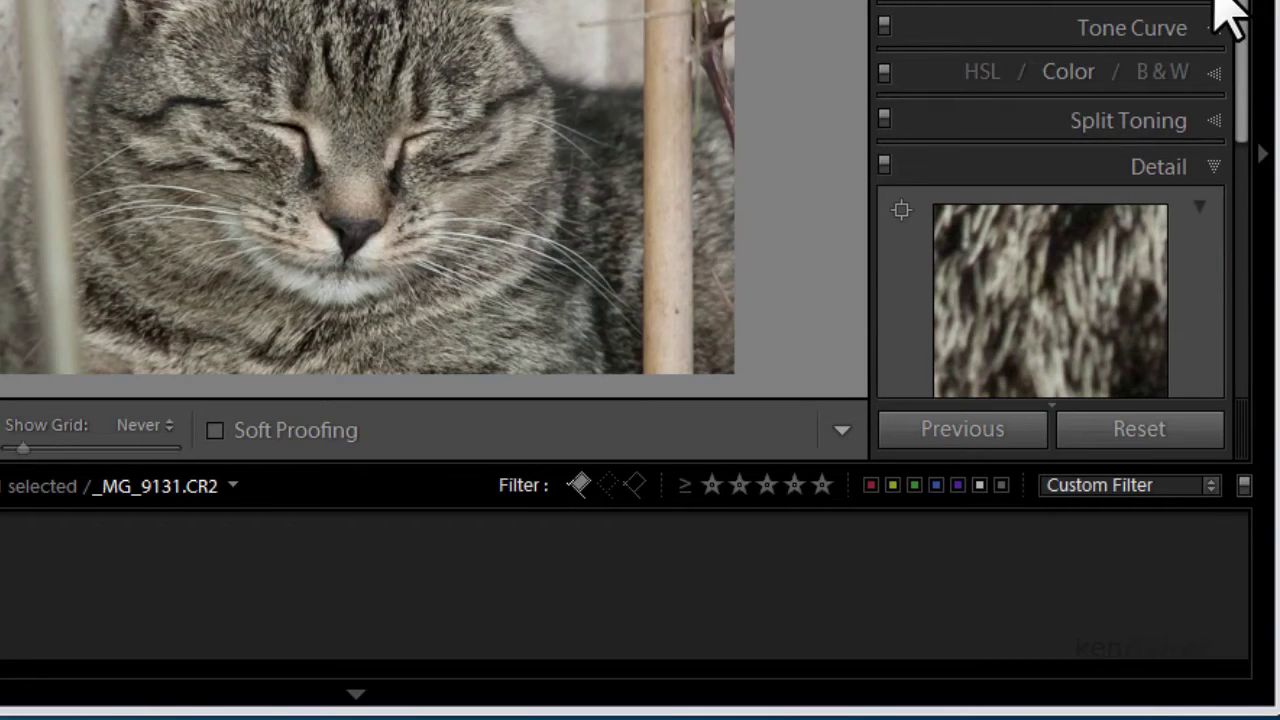
scroll(1222, 15, up, 5)
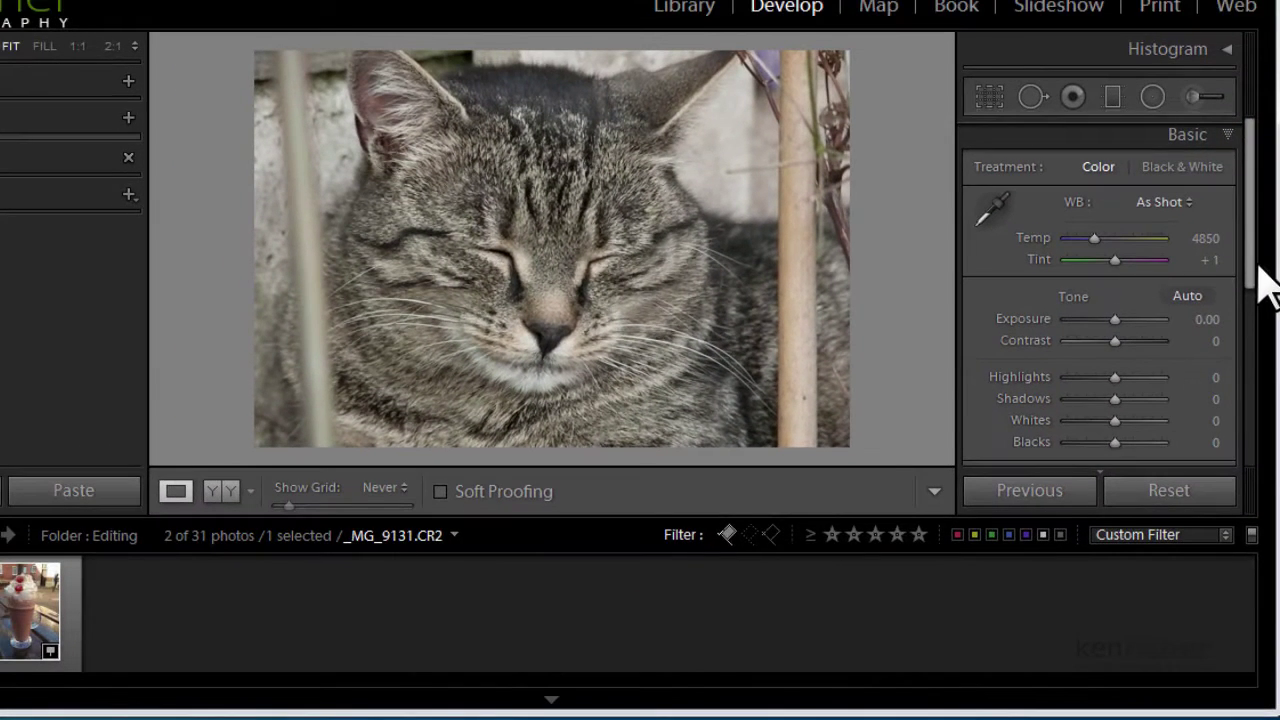
drag(1258, 278, 1250, 344)
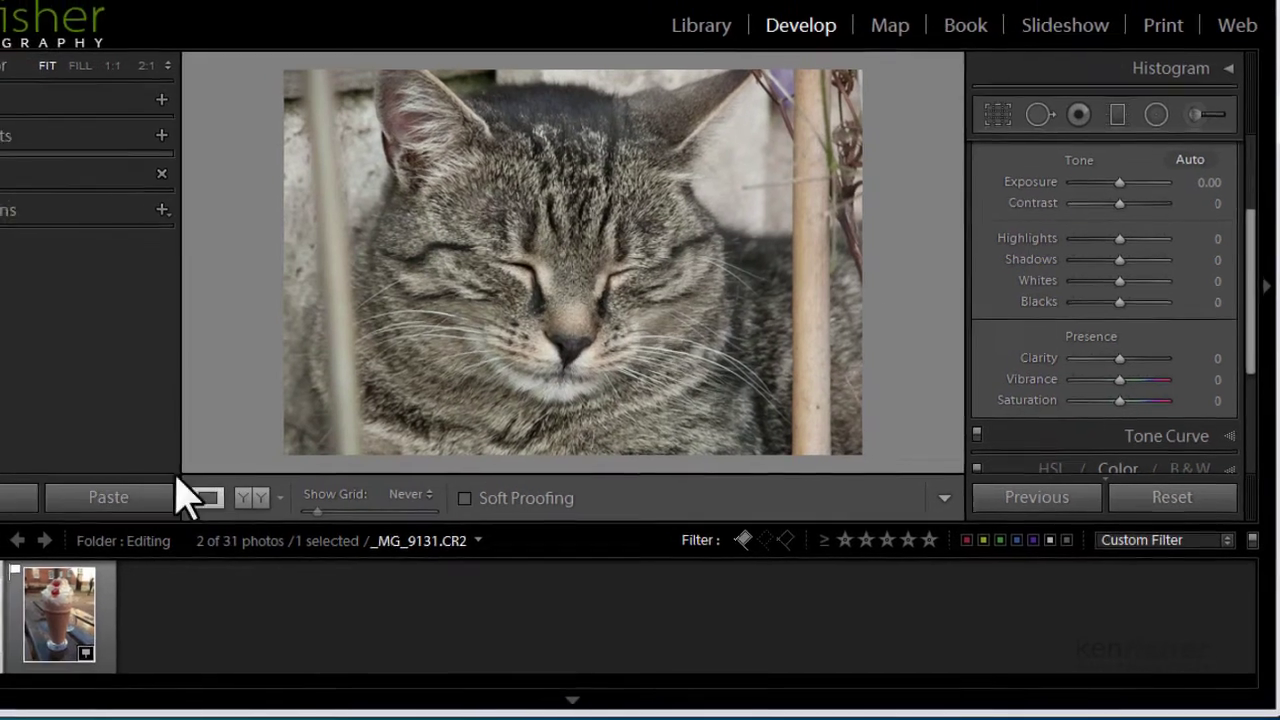
- Select the iPhone hot chocolate photo at 1:1 zoom with the Detail panel expanded
click(33, 628)
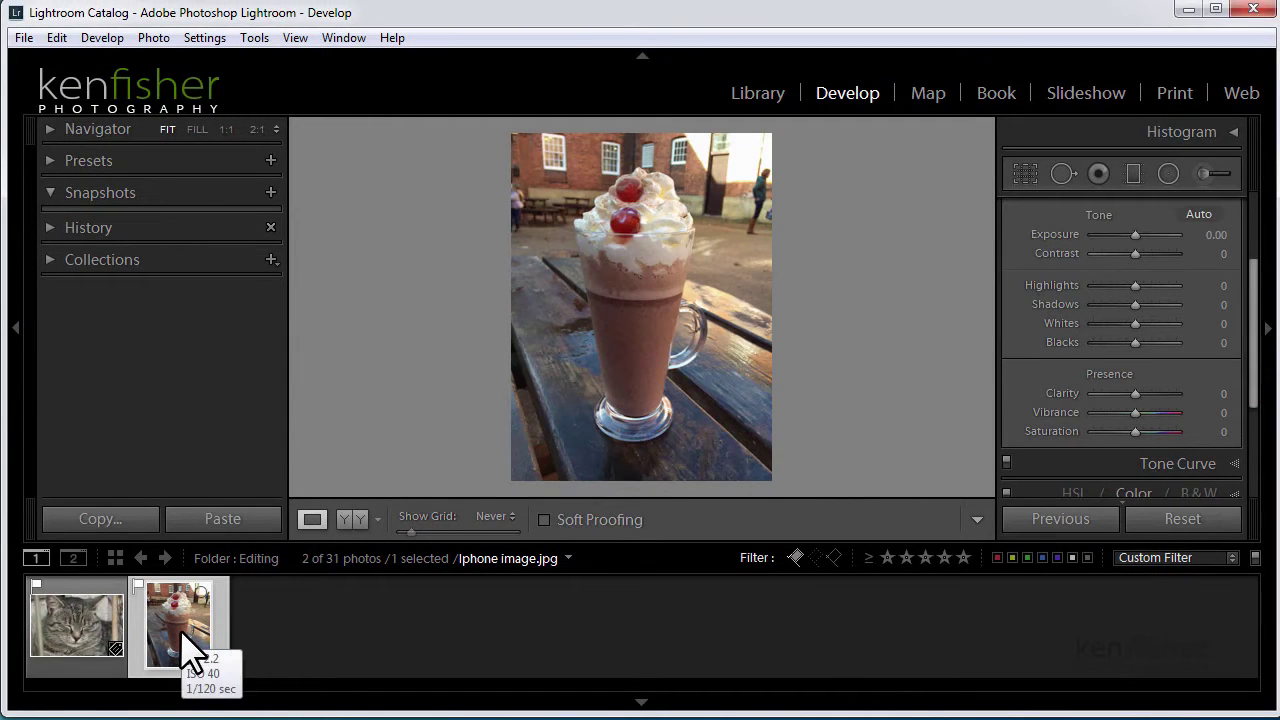
click(197, 130)
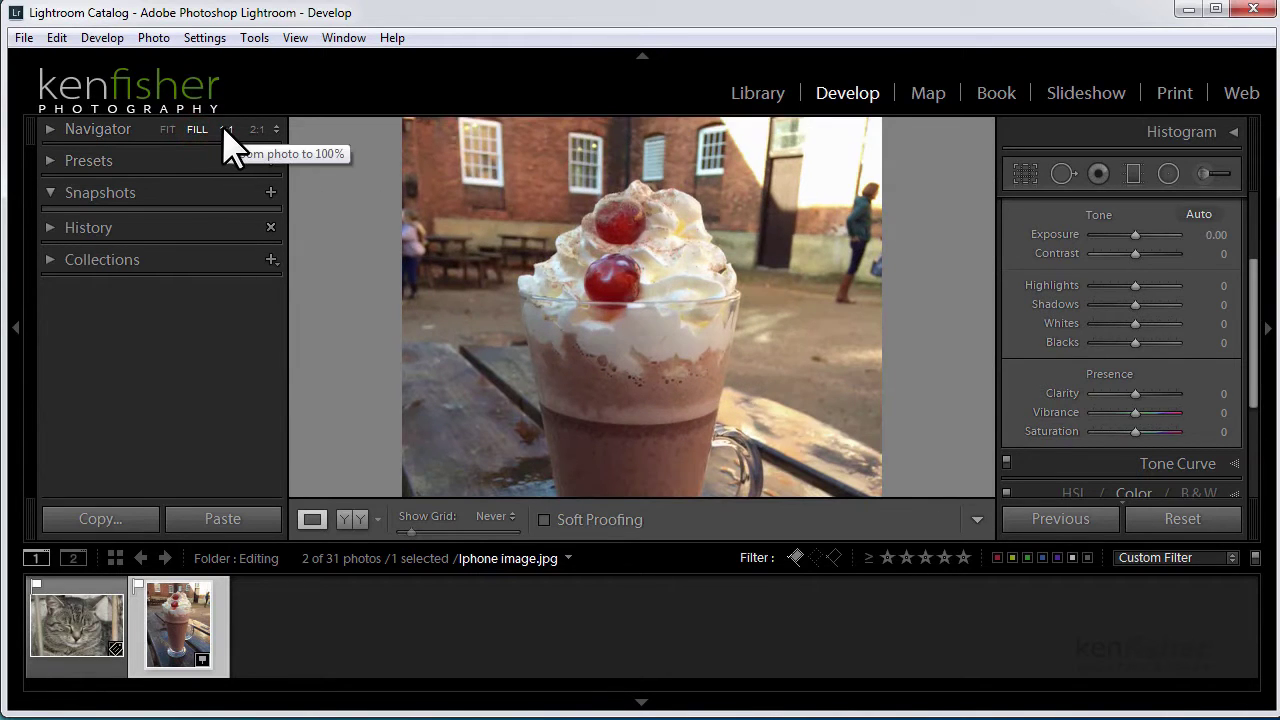
click(226, 129)
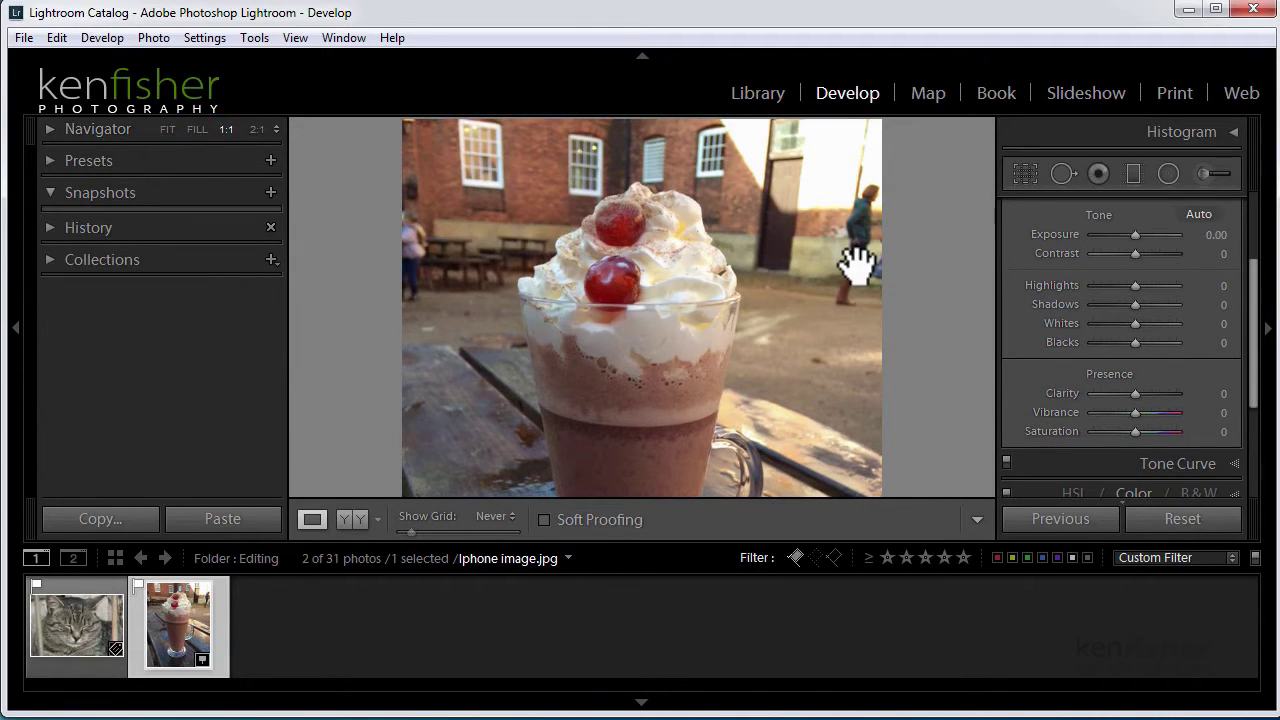
drag(1254, 300, 1257, 400)
click(1241, 381)
drag(1257, 391, 1256, 306)
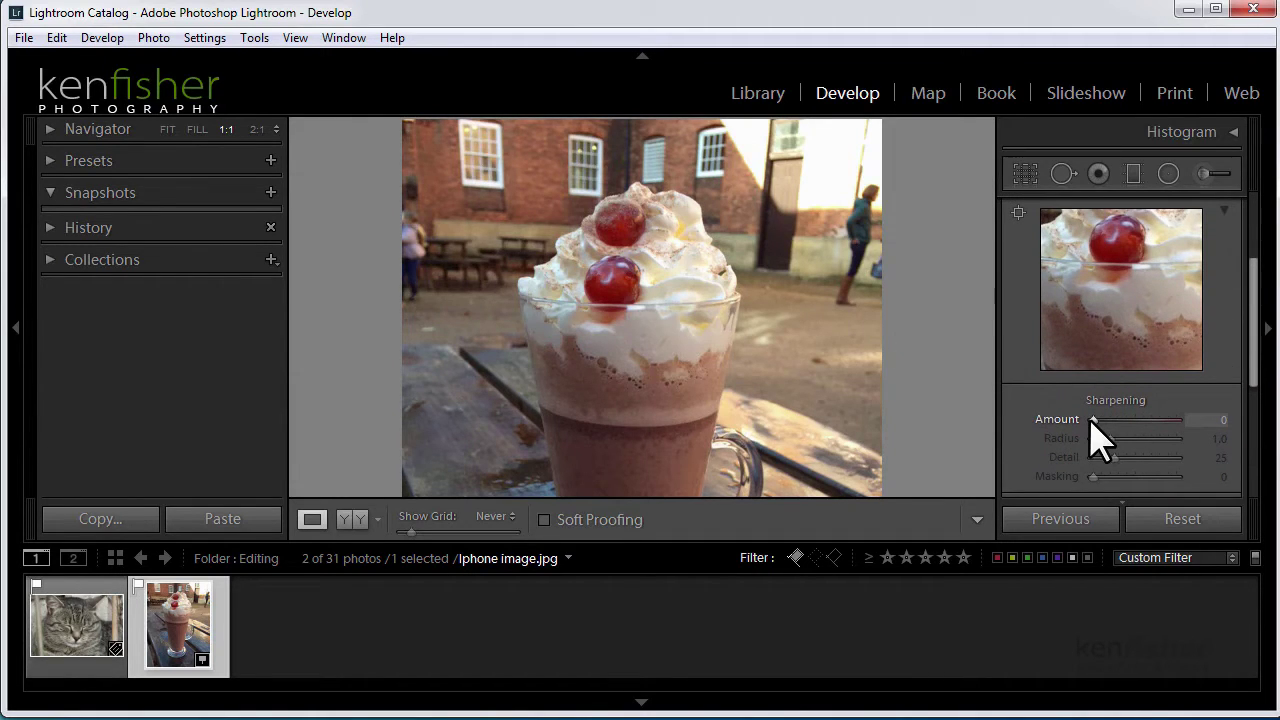
- Push the sharpening Amount as high as 150 while inspecting the cherries, then lower it to 57
drag(1094, 418, 1098, 420)
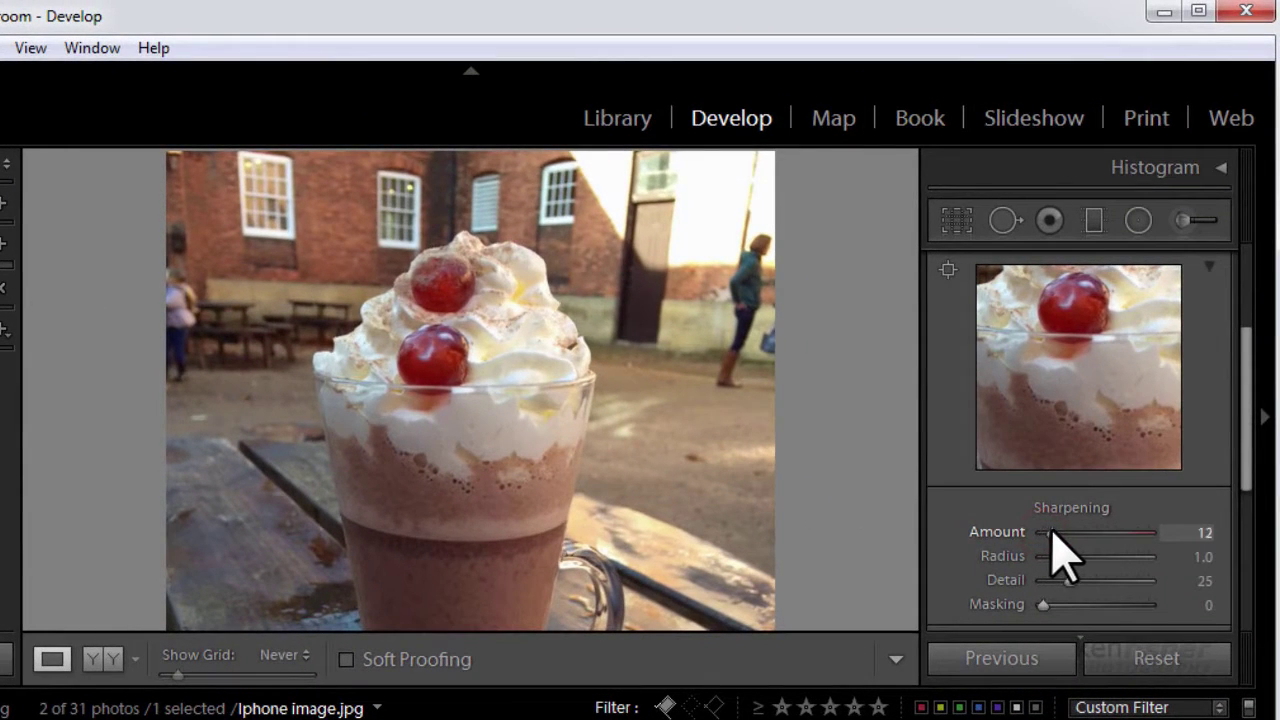
drag(1052, 540, 1068, 546)
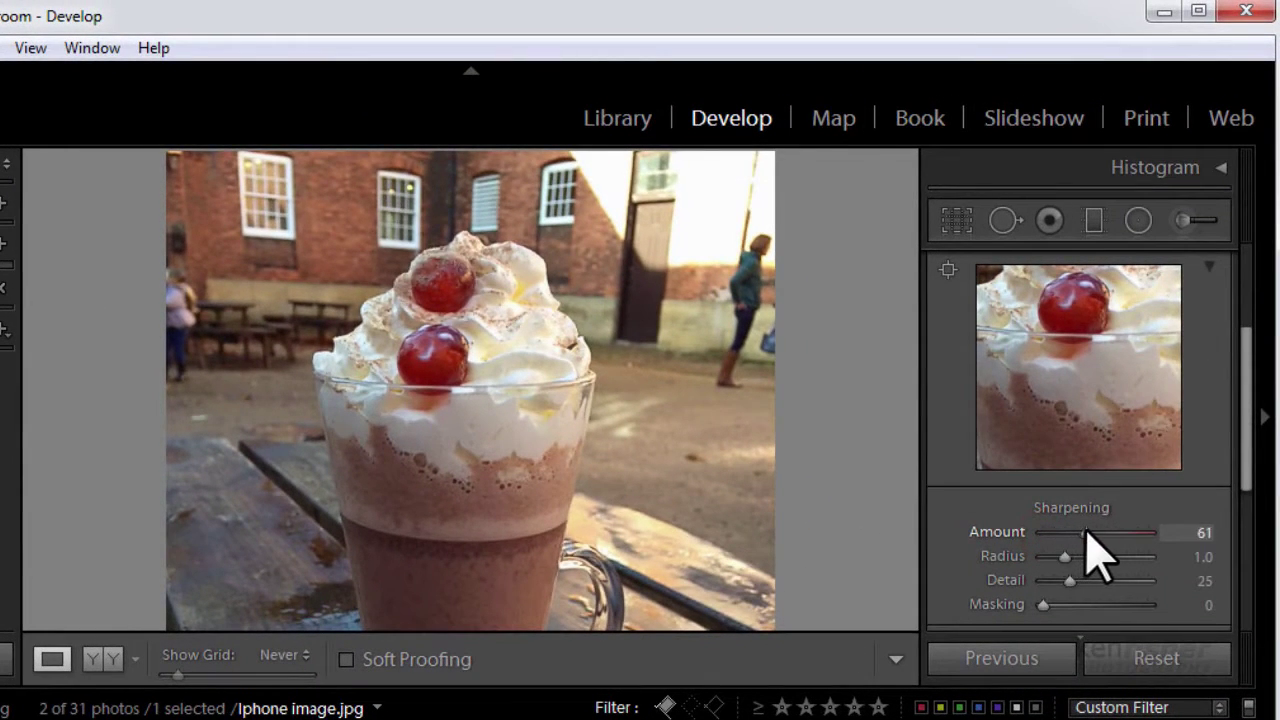
drag(1089, 531, 1100, 532)
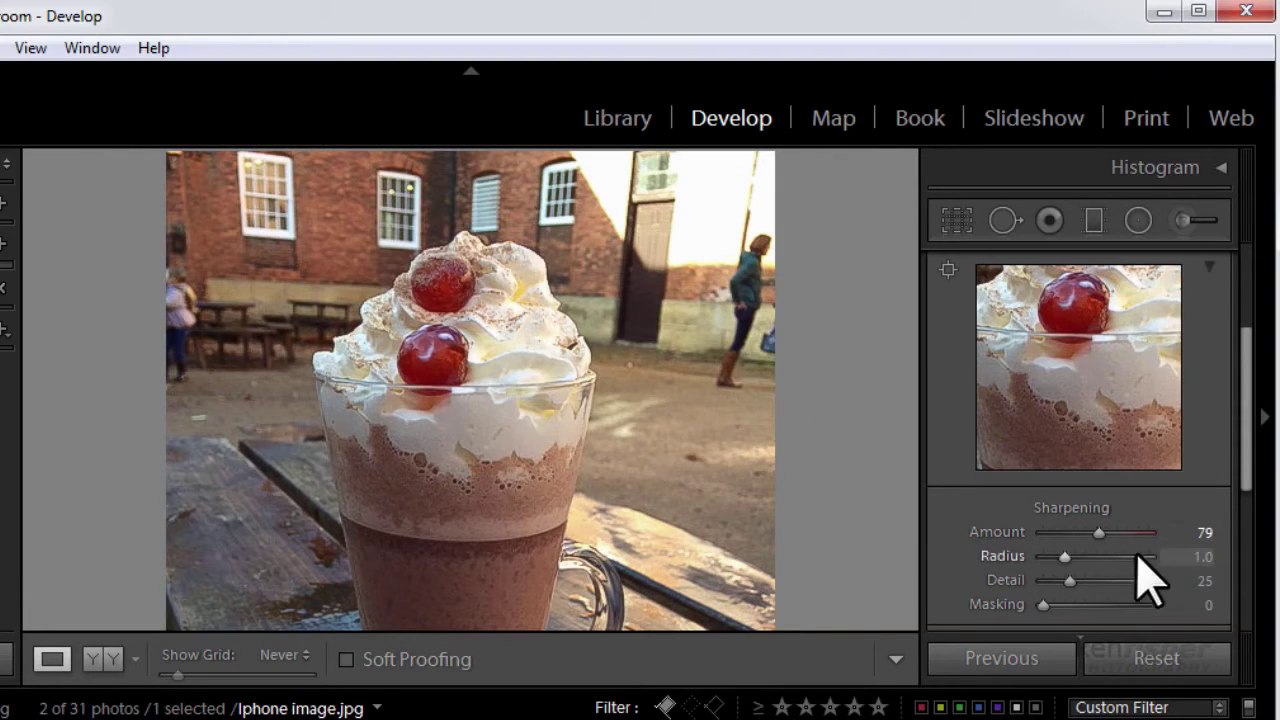
drag(1098, 532, 1156, 533)
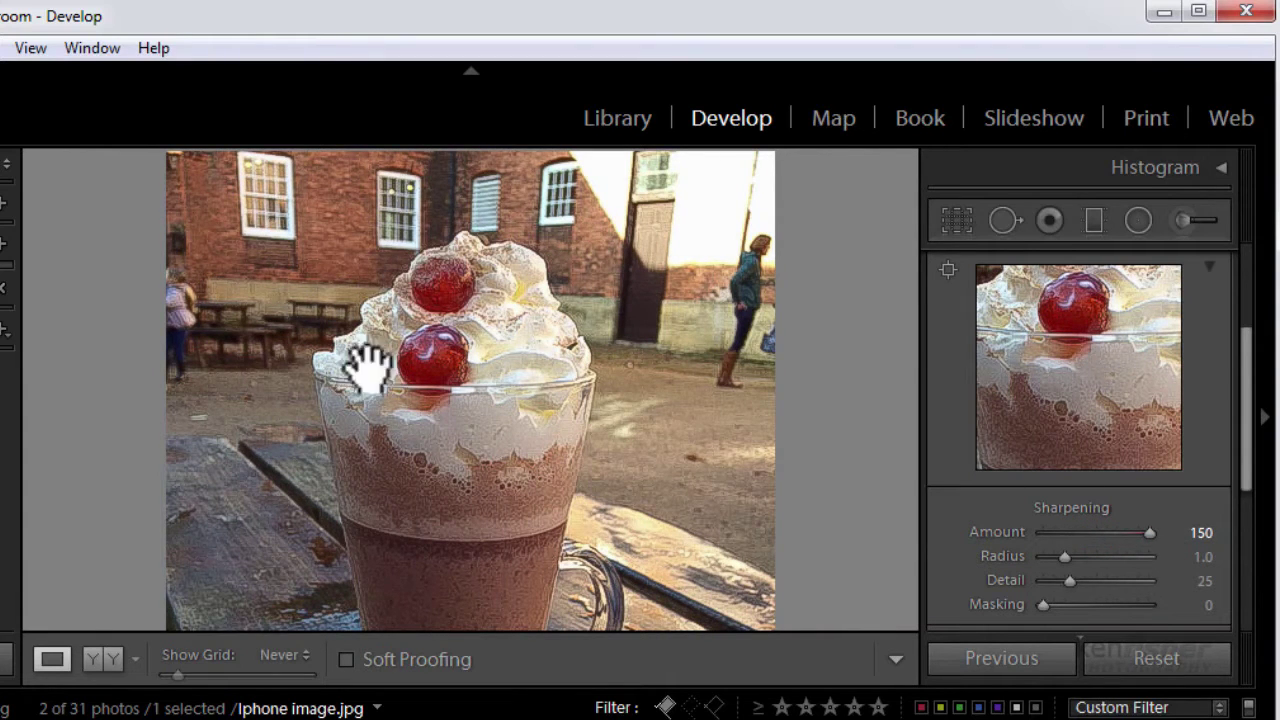
key(ctrl+equal)
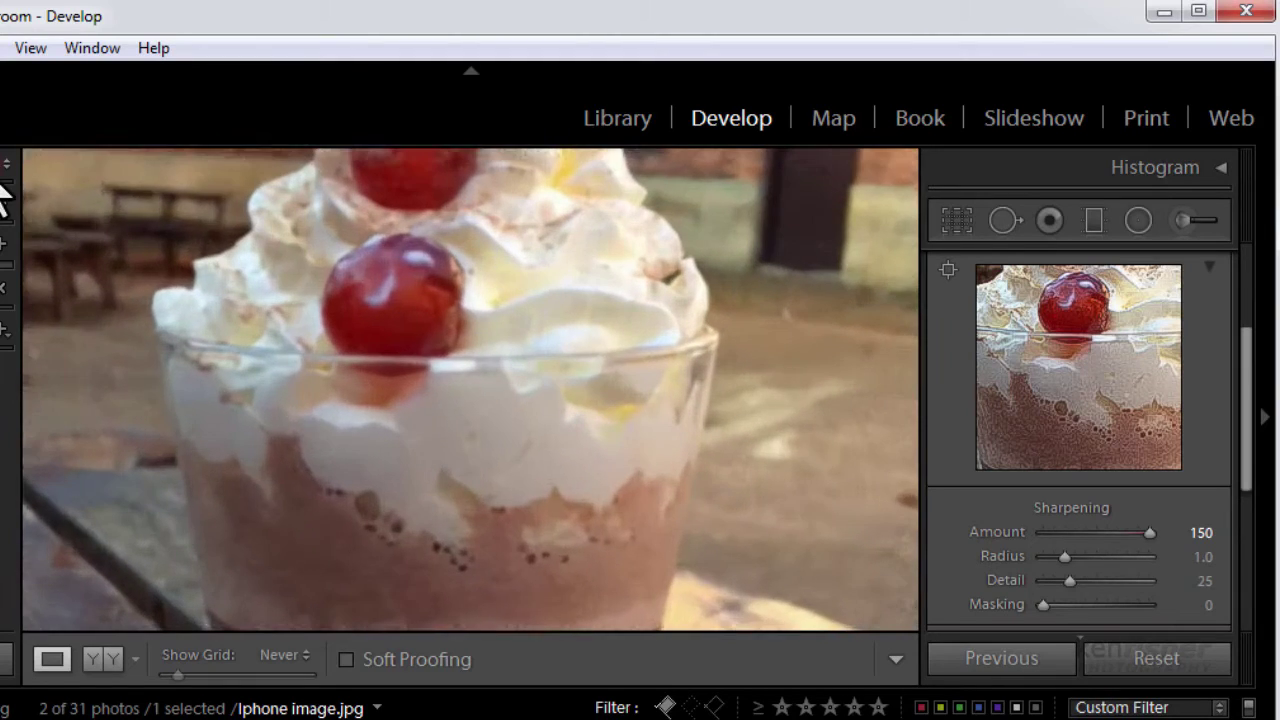
drag(400, 263, 412, 295)
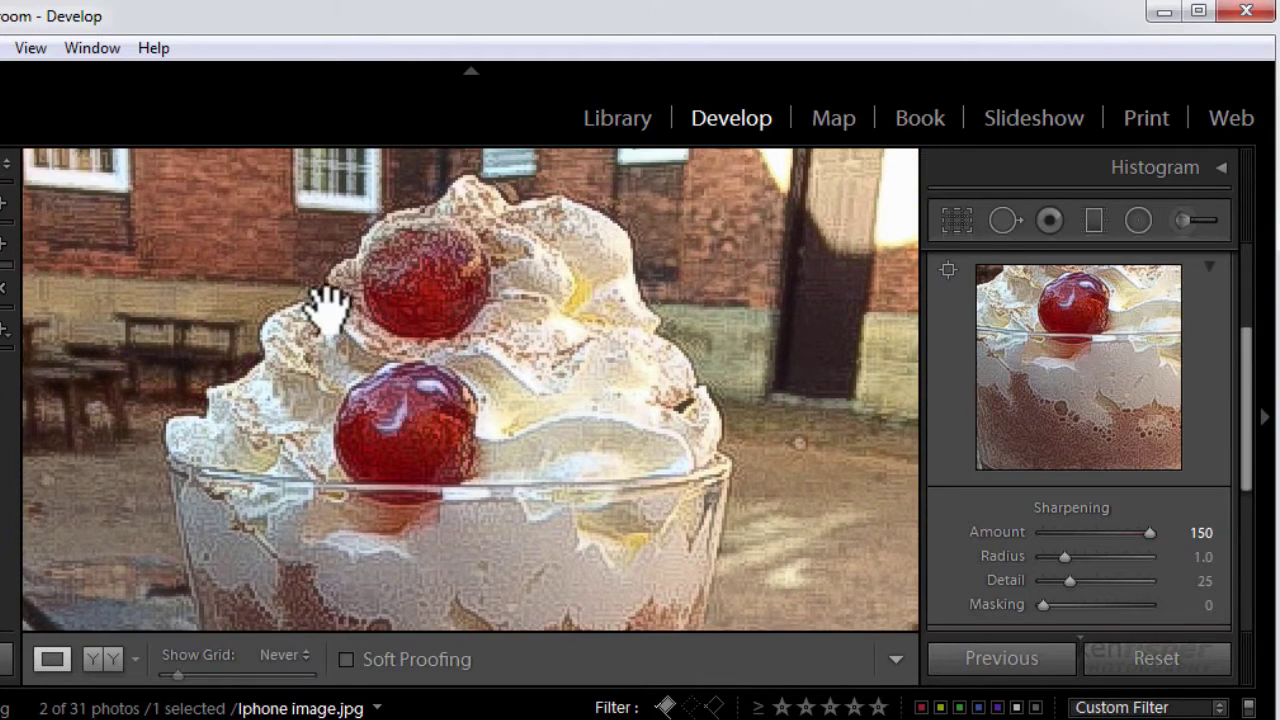
click(1148, 533)
drag(1148, 533, 1086, 531)
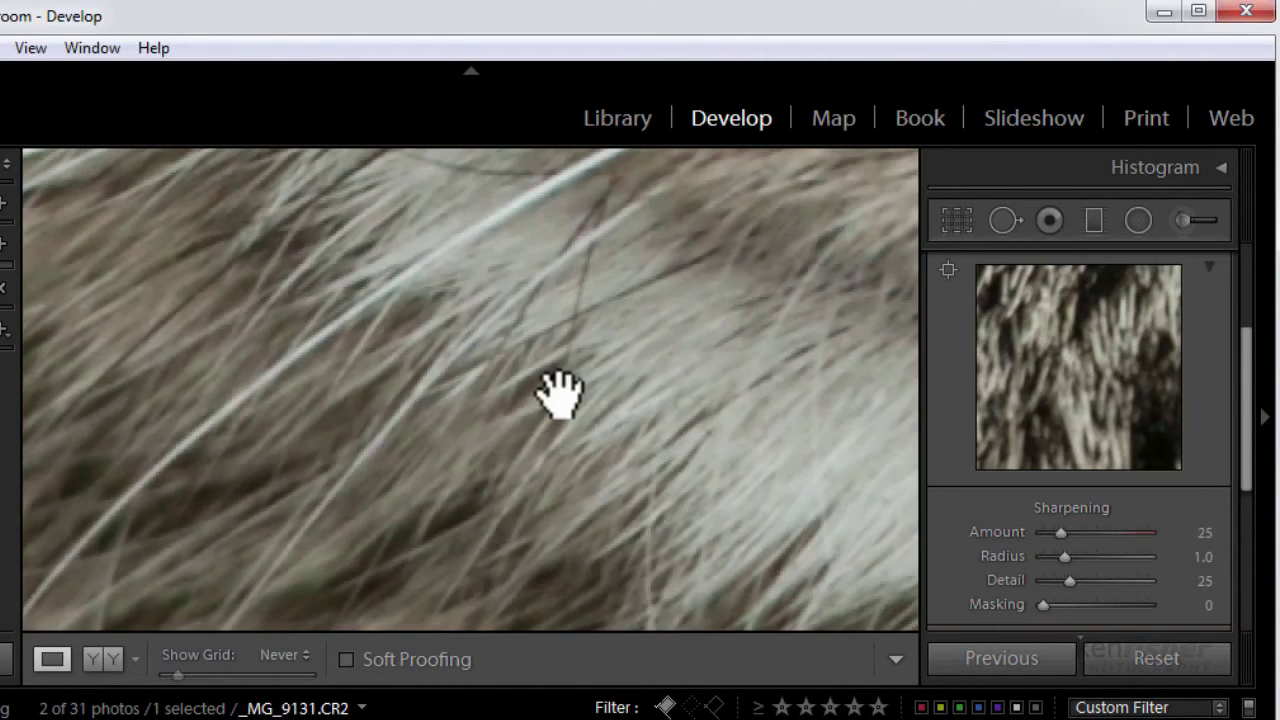
- Inspect the cat photo's fur at 100% and raise its Sharpening Amount from 25 to 107
click(557, 400)
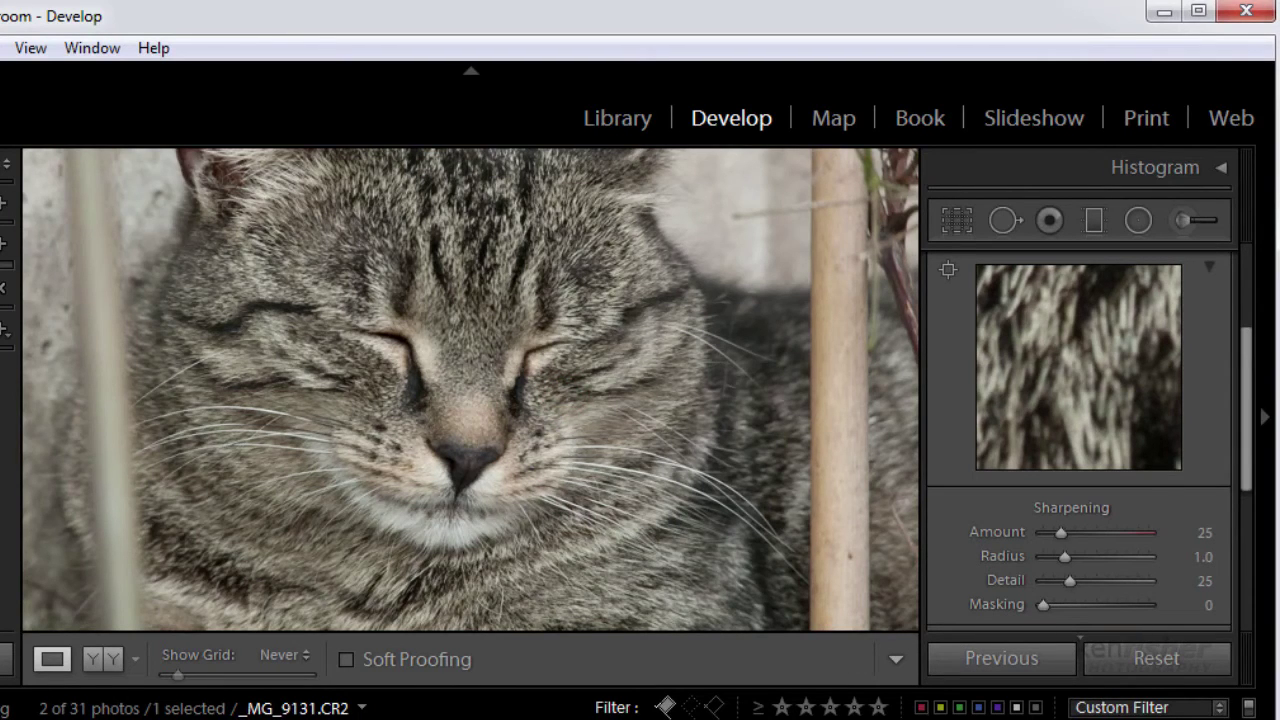
click(457, 523)
drag(322, 418, 586, 363)
drag(400, 486, 322, 565)
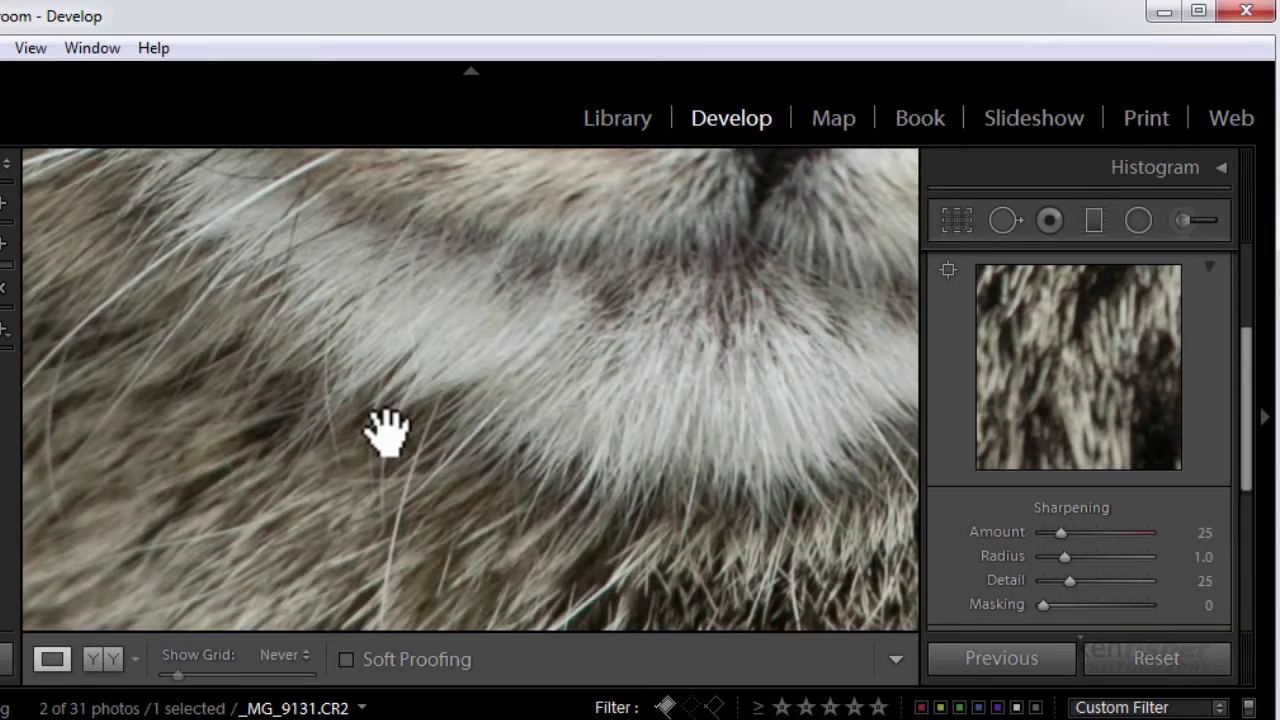
mouse_move(463, 366)
mouse_down()
mouse_move(480, 394)
mouse_move(471, 491)
mouse_move(507, 476)
mouse_up()
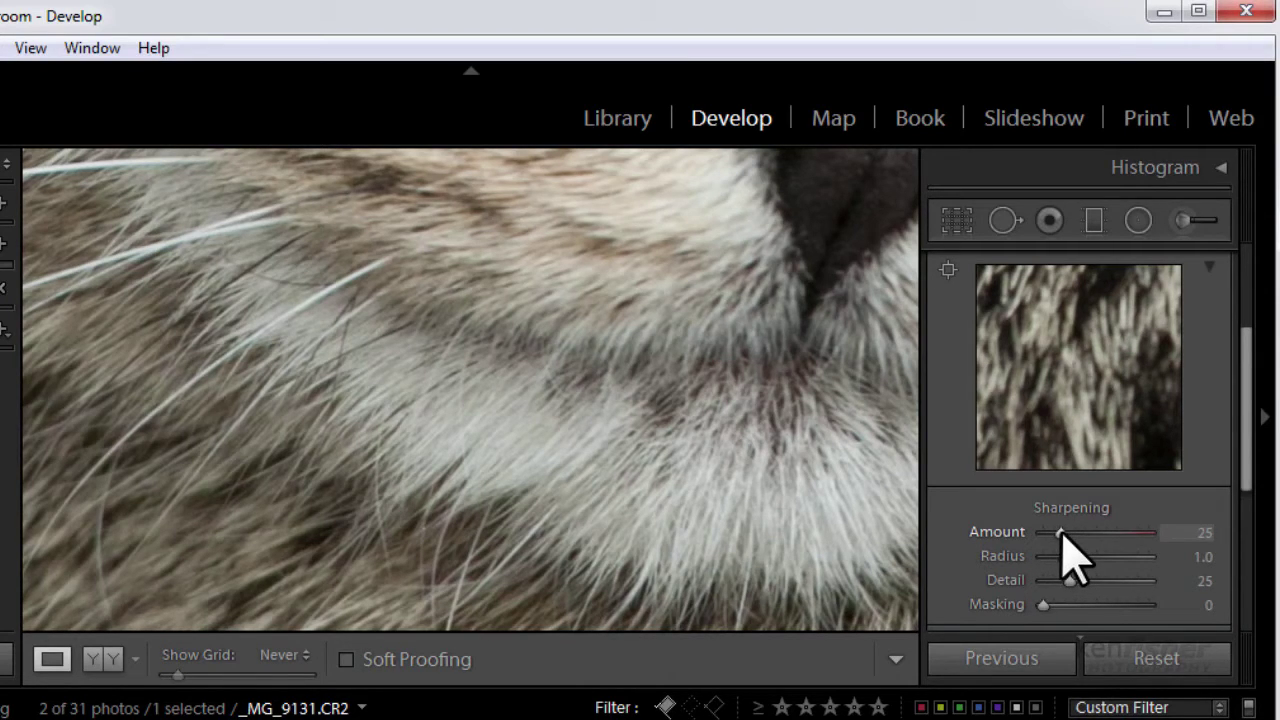
drag(1060, 532, 1121, 536)
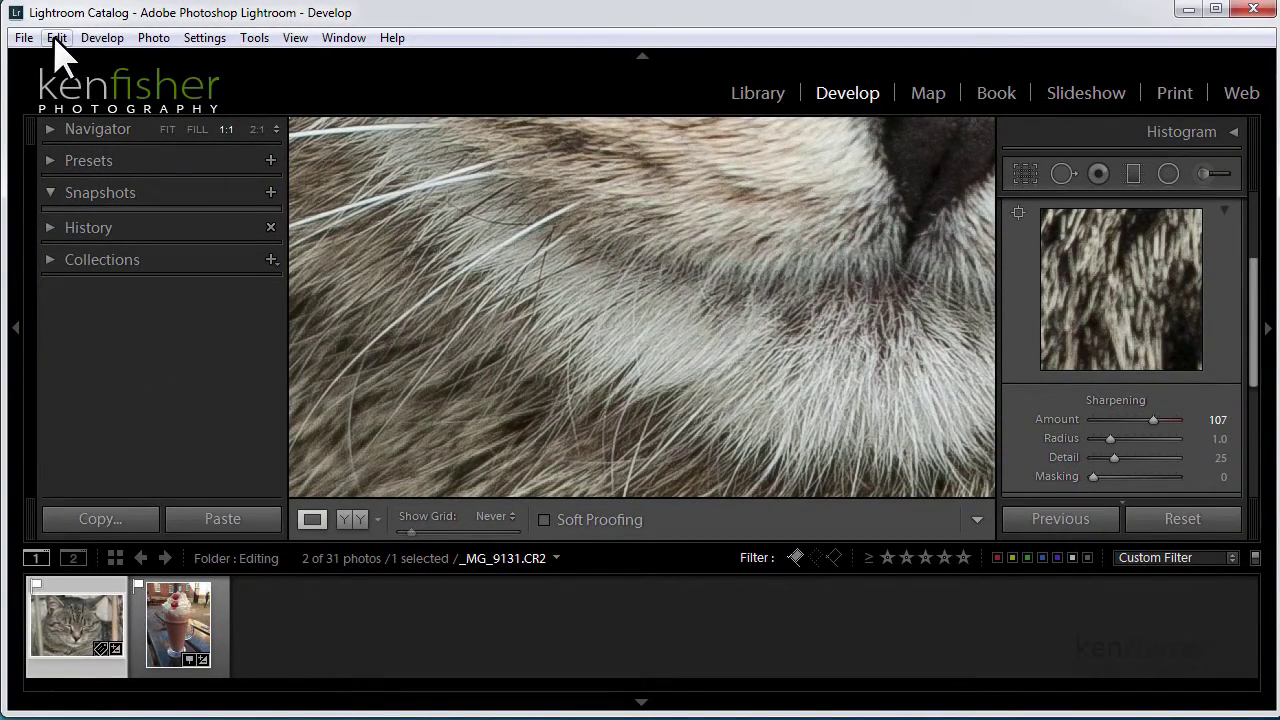
- In Preferences > Presets, make defaults specific to camera serial number but not ISO
click(57, 42)
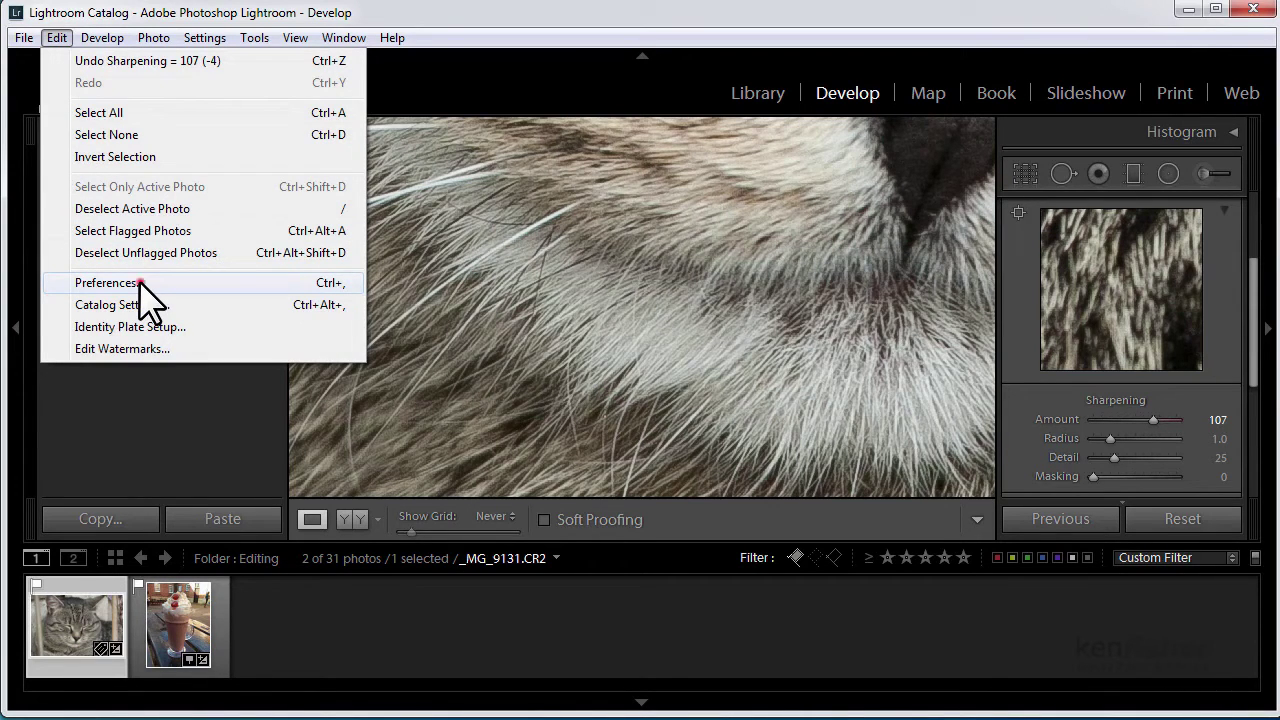
click(139, 282)
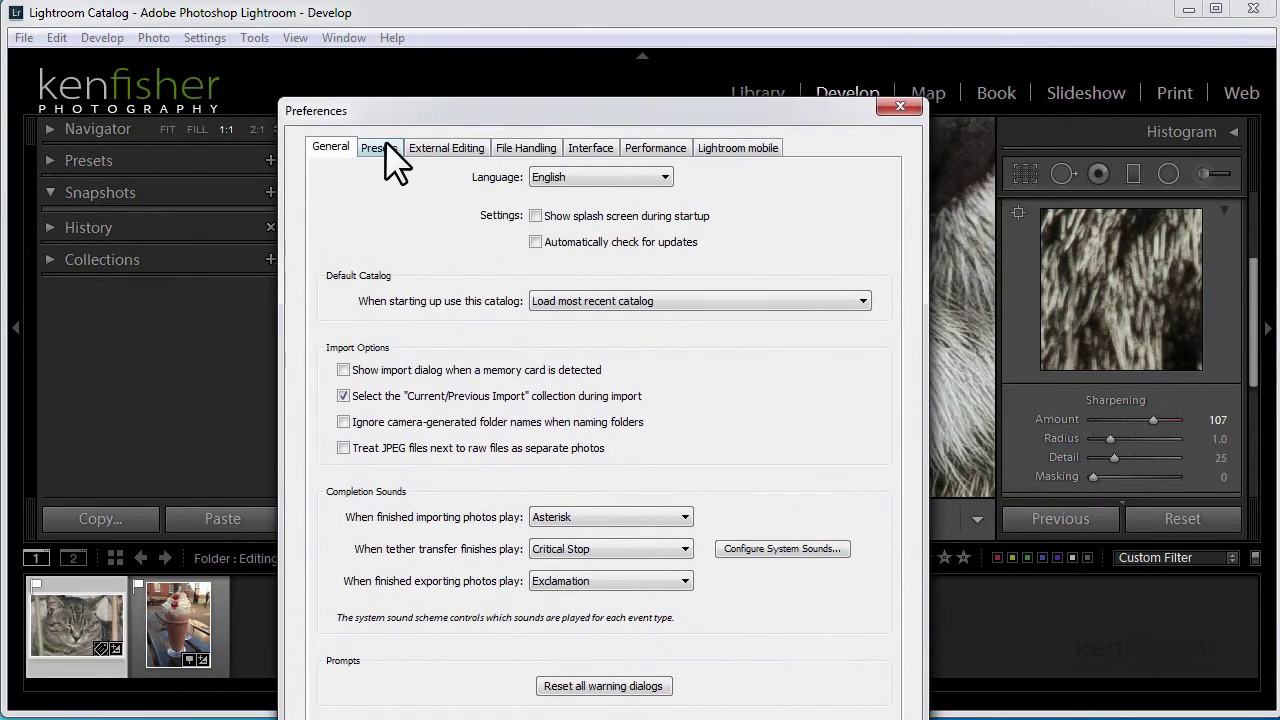
click(379, 147)
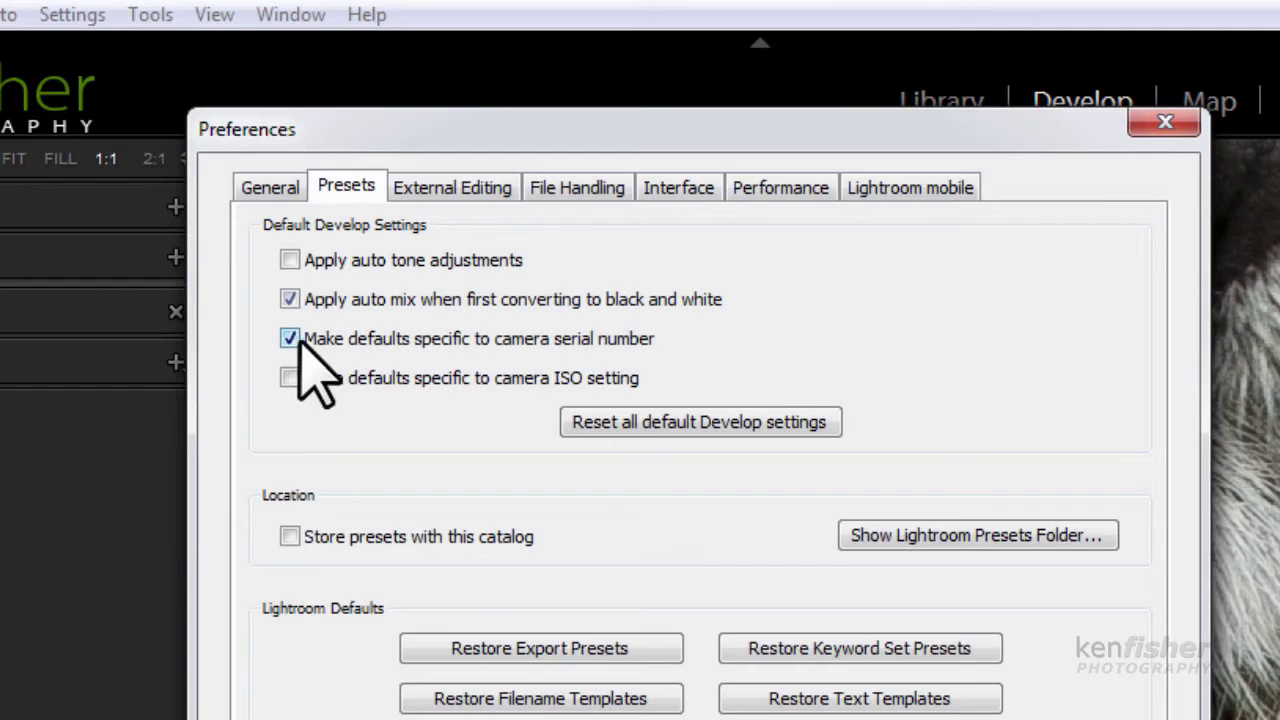
click(1165, 124)
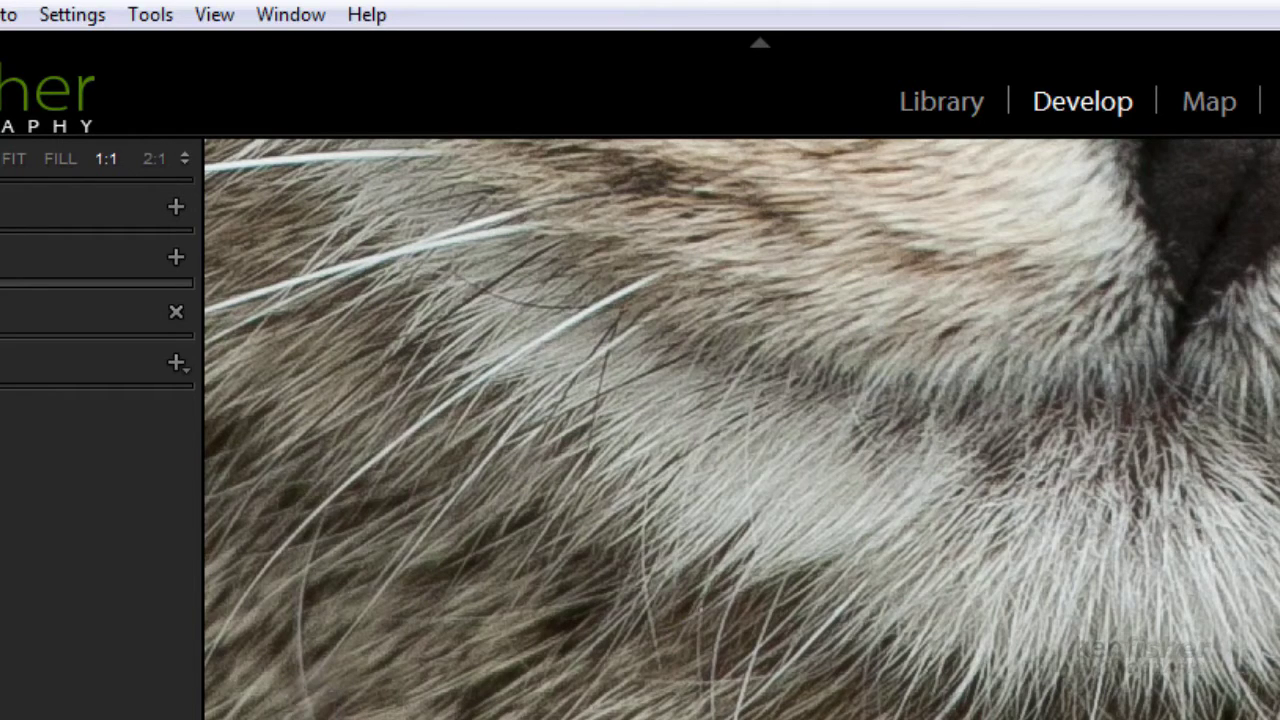
- Compare both photos, then keep the hot chocolate photo's Sharpening Amount at 57 and scroll to the panel top
key(Right)
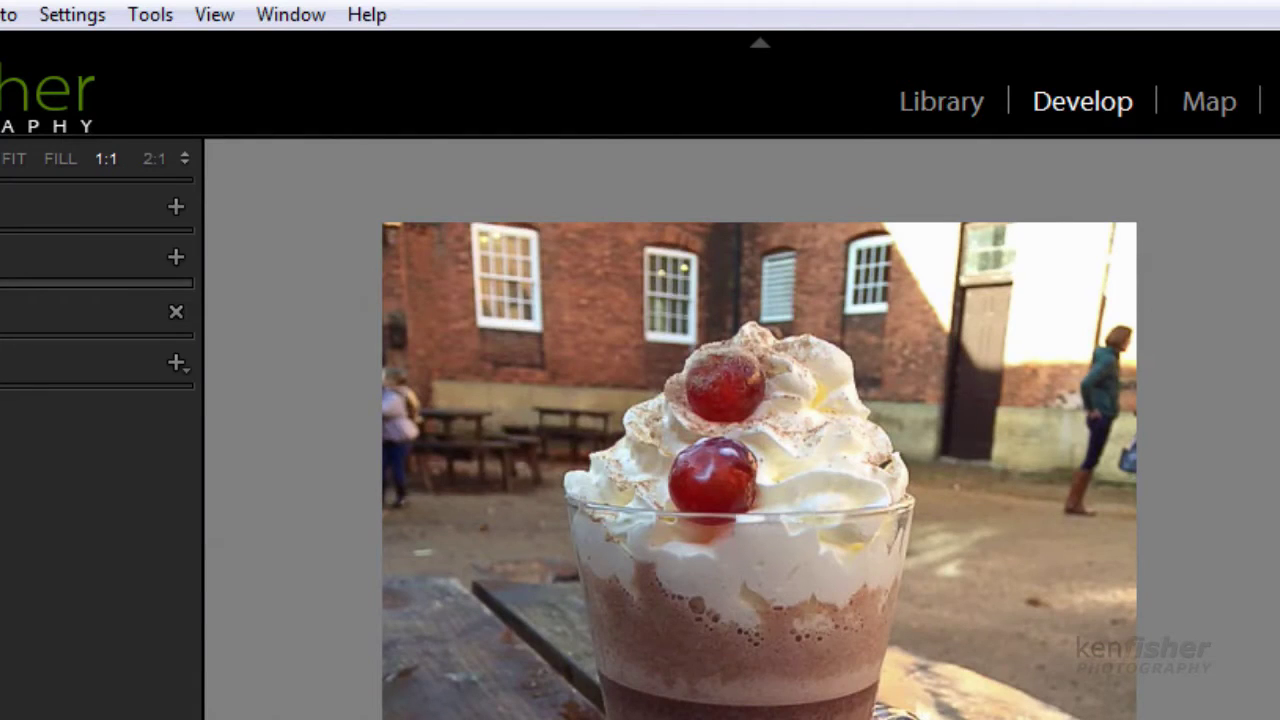
key(Left)
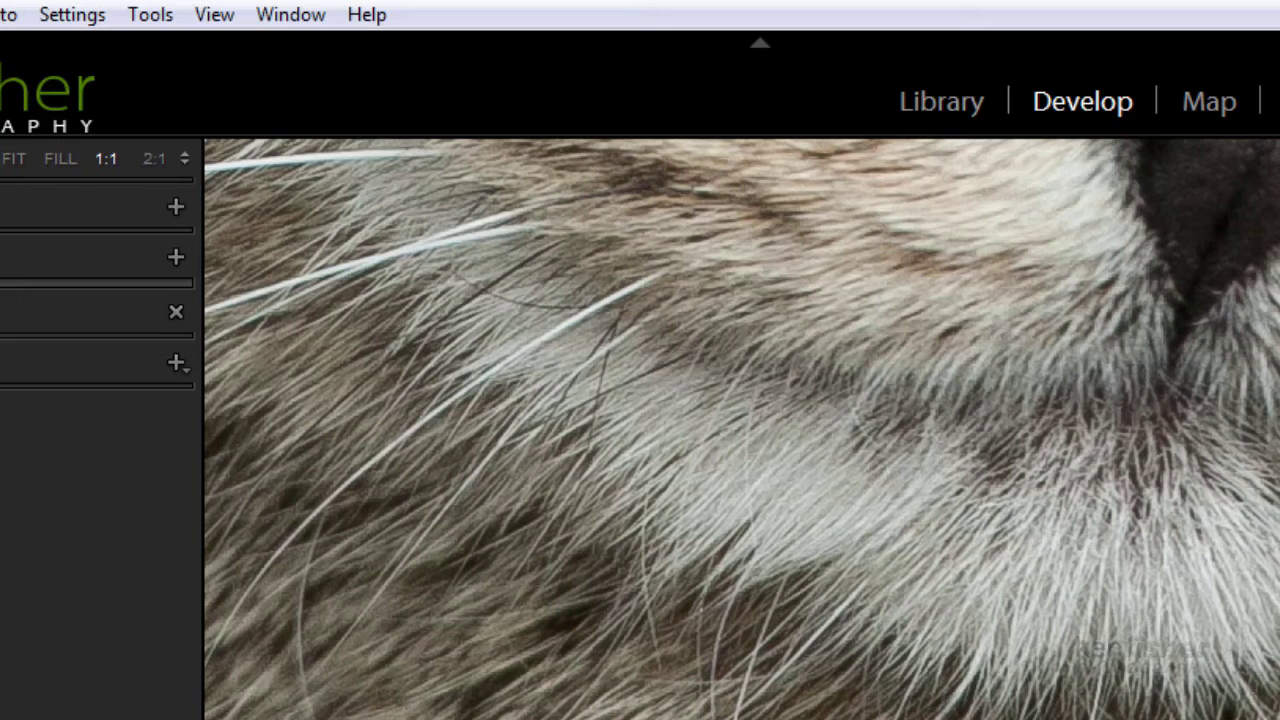
key(Right)
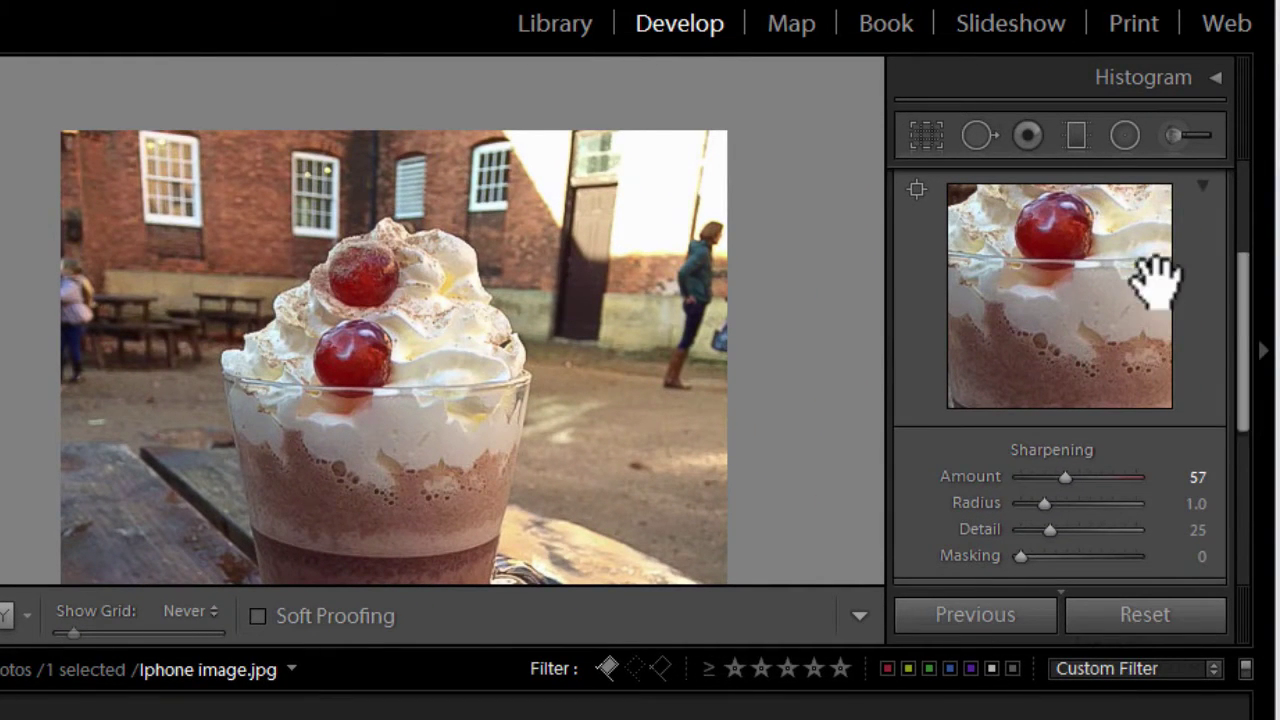
drag(1245, 325, 1246, 400)
drag(1062, 345, 1074, 378)
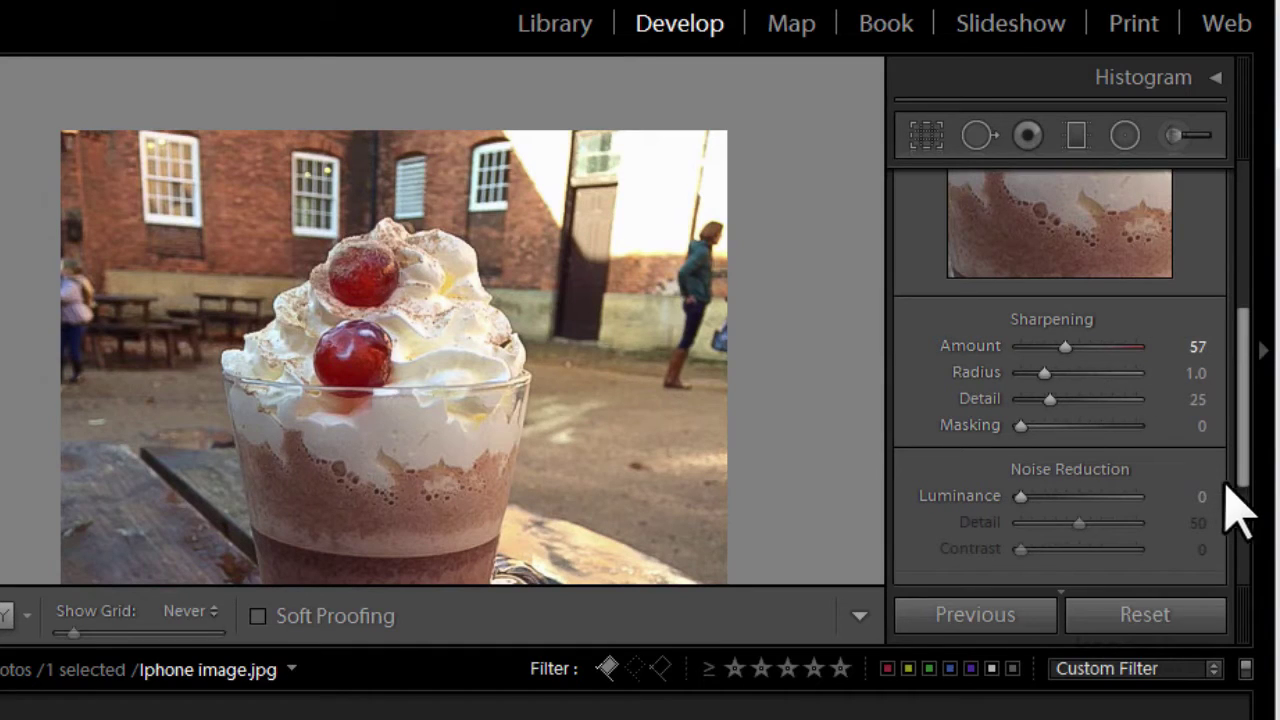
drag(1240, 470, 1249, 300)
- In Basic, set the iPhone photo's Clarity, Vibrance and Contrast to +7 each
click(1214, 186)
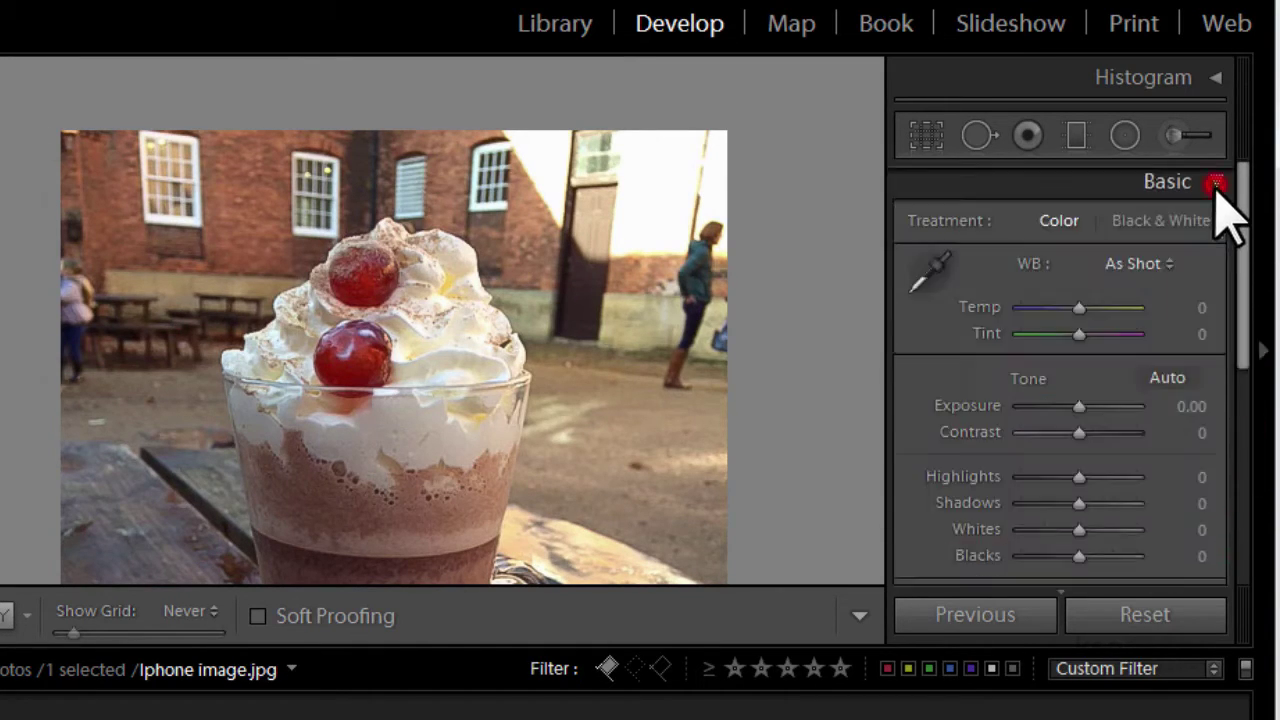
click(1237, 335)
drag(1240, 340, 1246, 443)
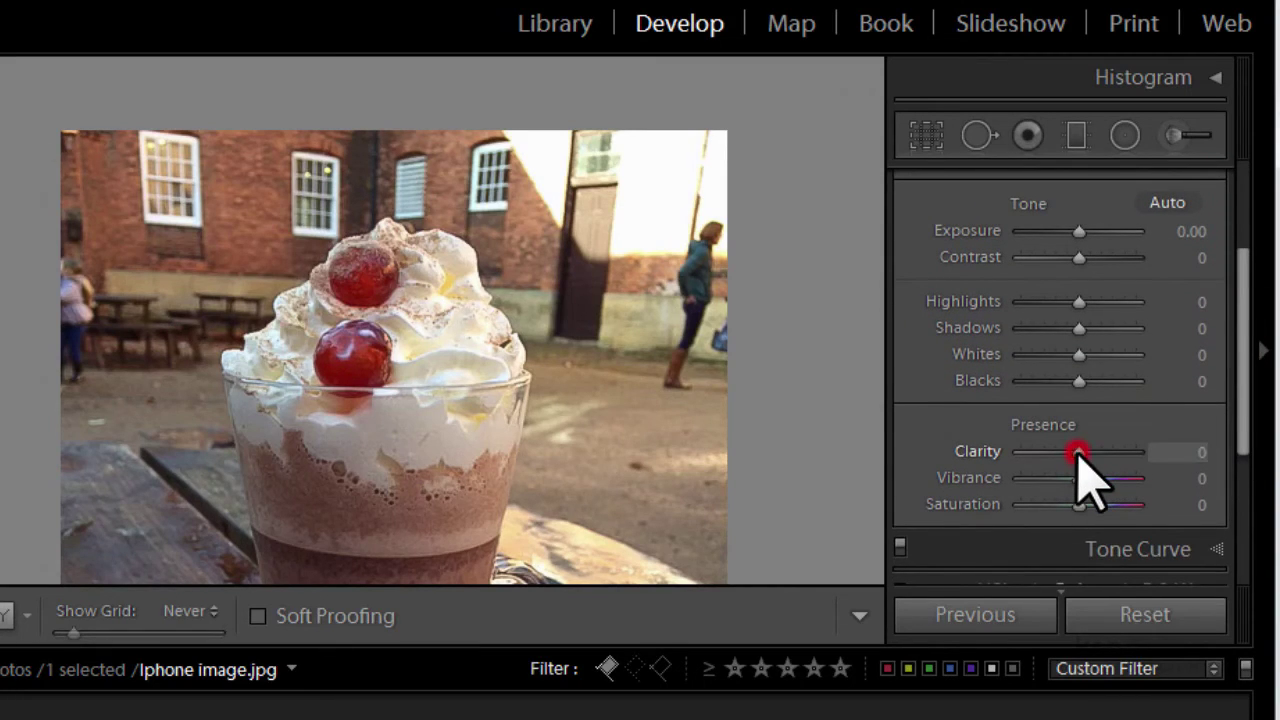
drag(1078, 453, 1084, 480)
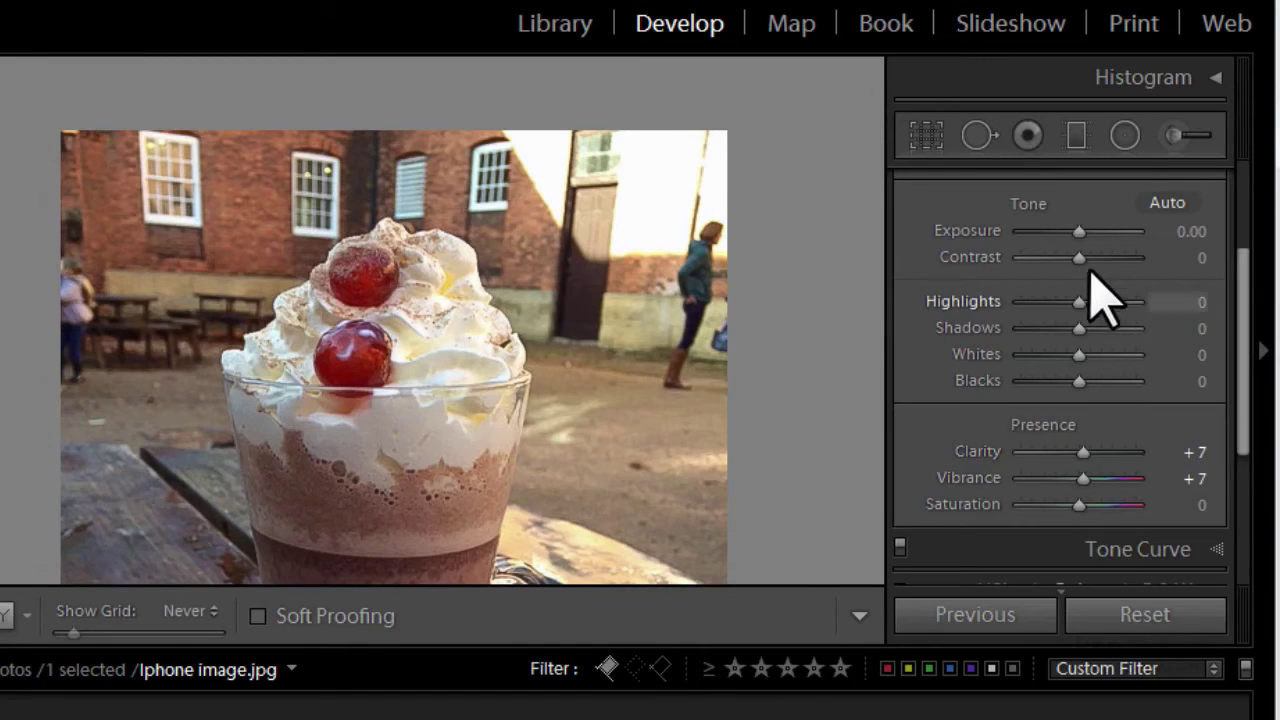
mouse_move(1080, 257)
mouse_down()
mouse_move(1094, 262)
mouse_move(1083, 258)
mouse_up()
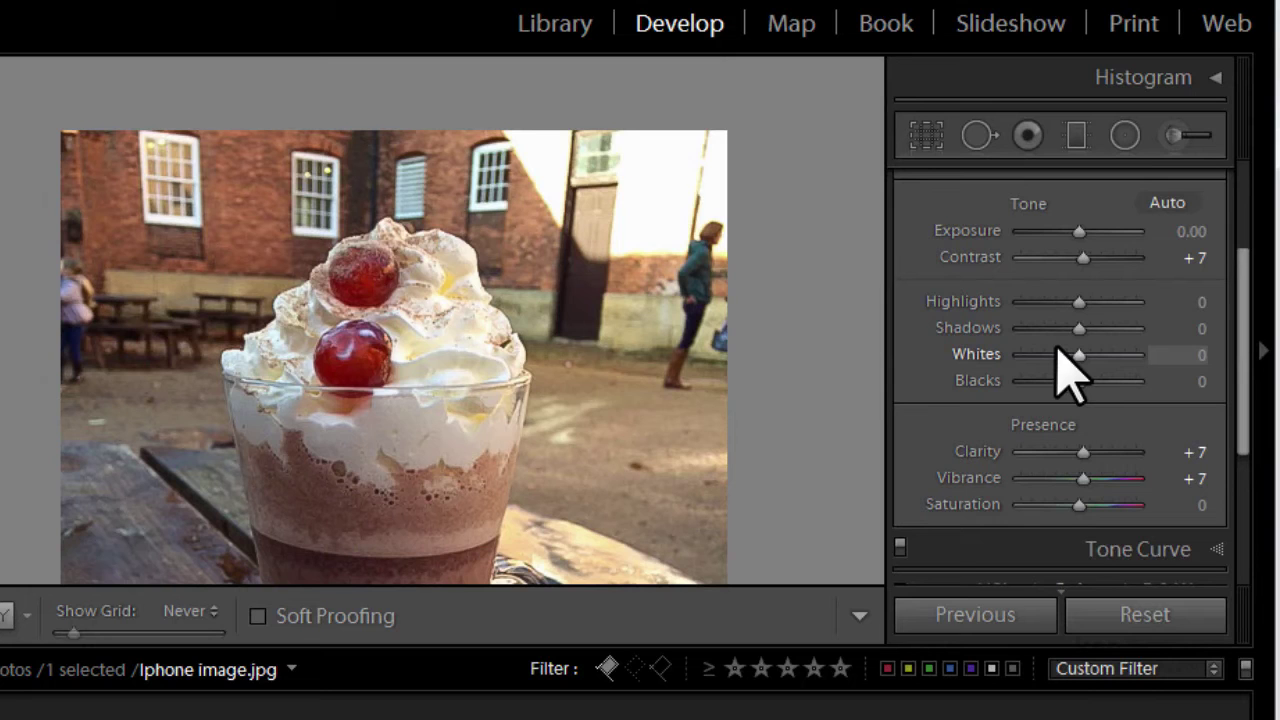
key(y)
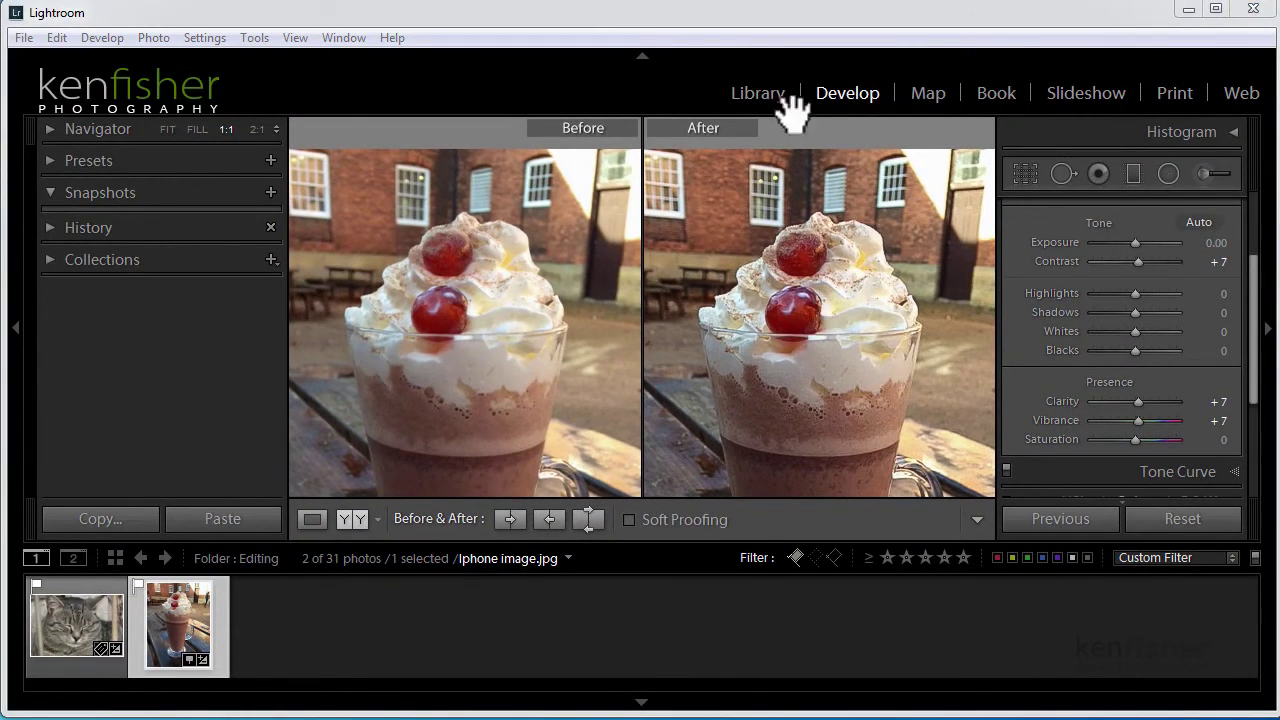
click(789, 28)
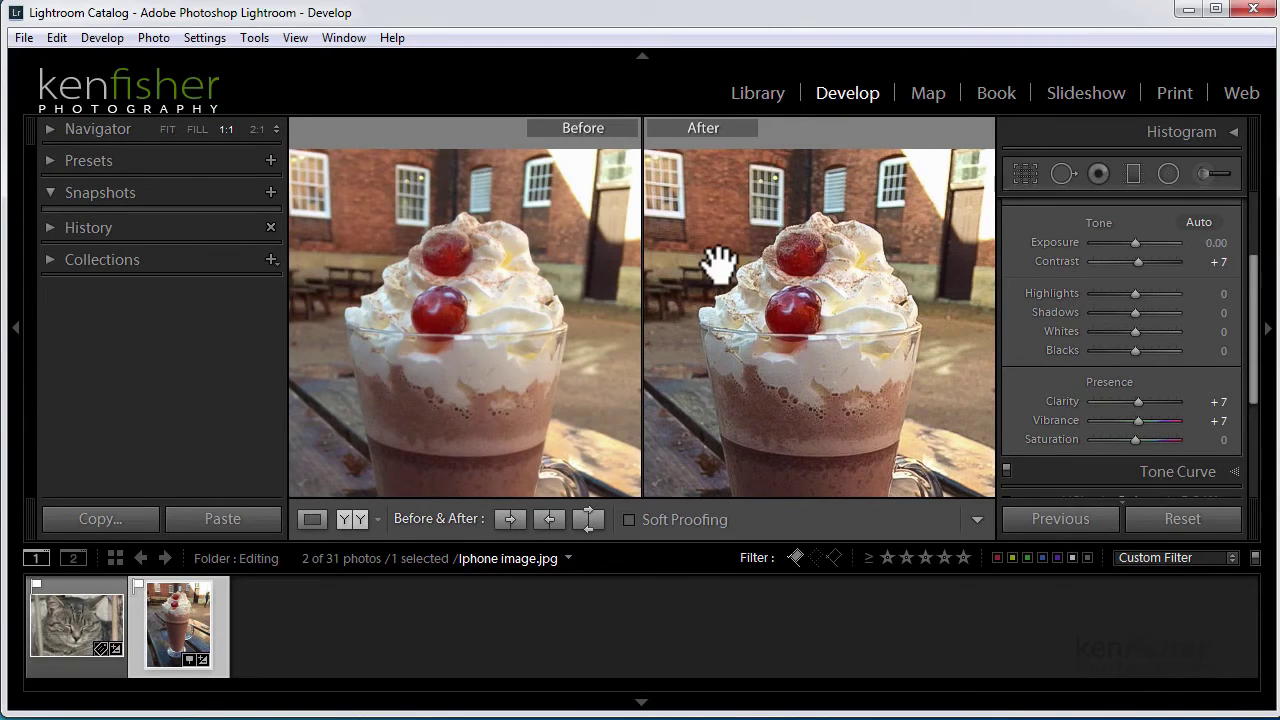
key(y)
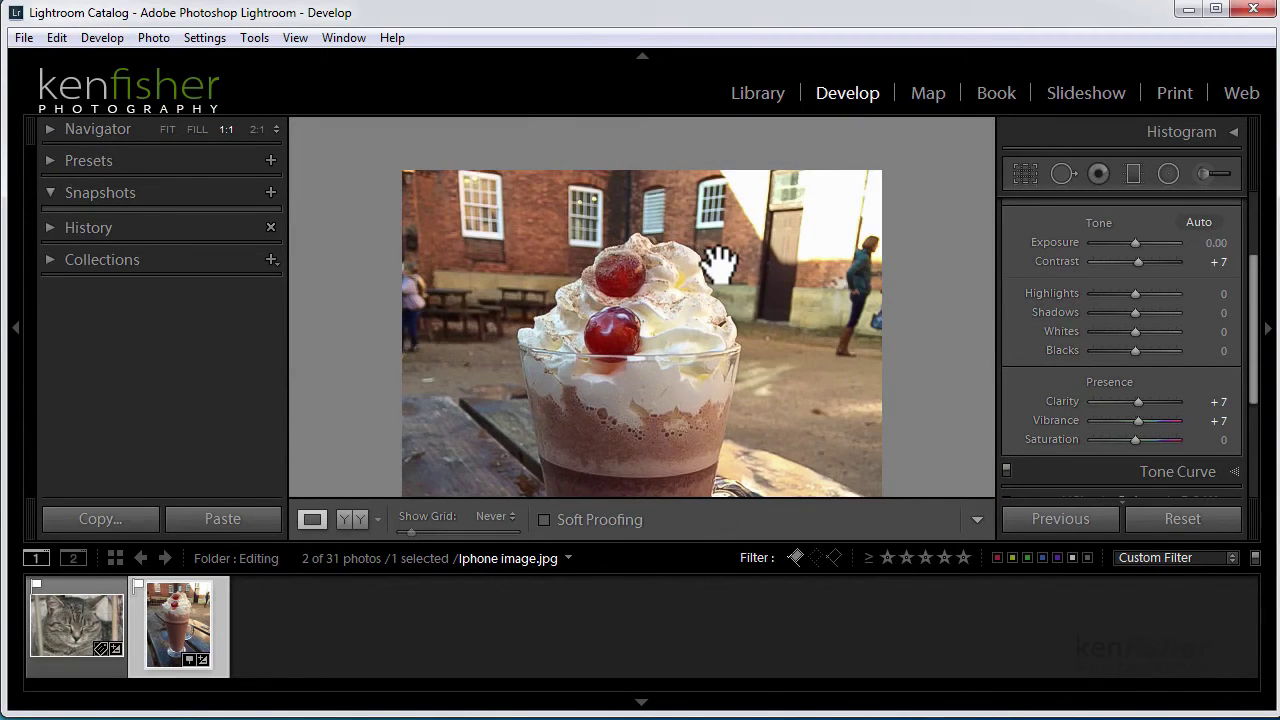
- Use Develop > Set Default Settings to update the Apple iPhone 5s JPEG defaults to current settings
click(102, 38)
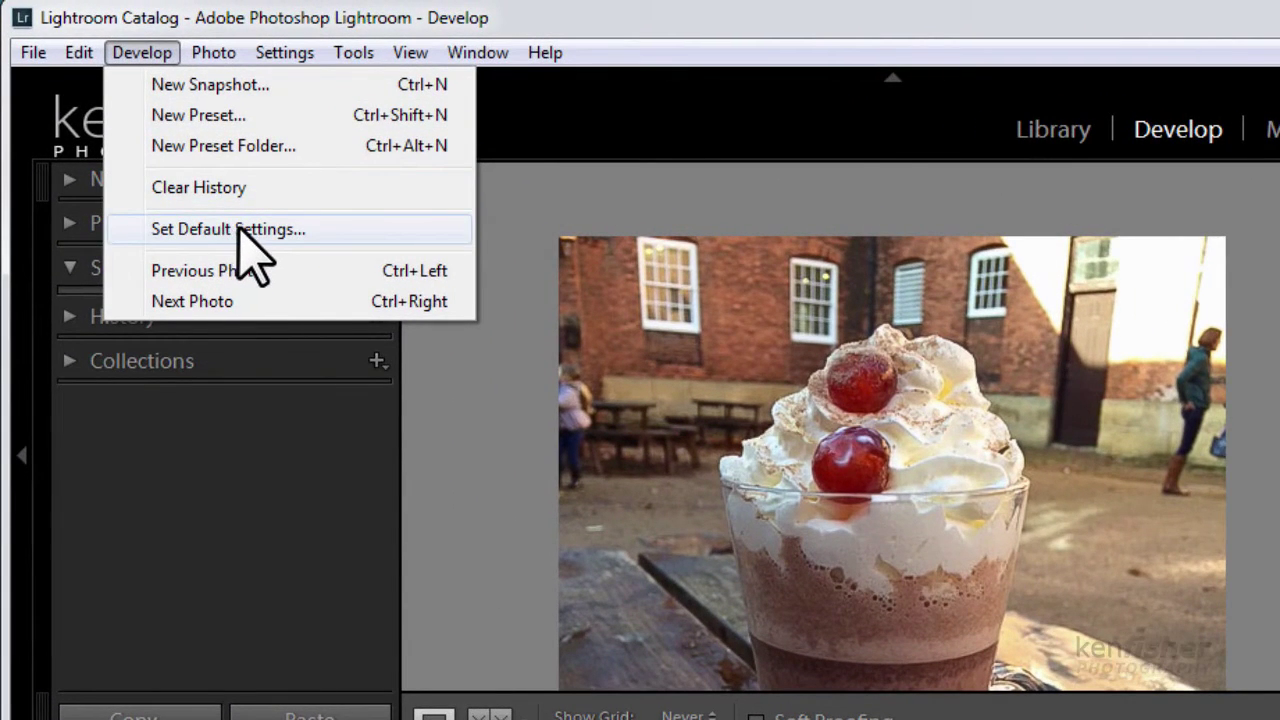
click(240, 230)
drag(466, 2, 540, 45)
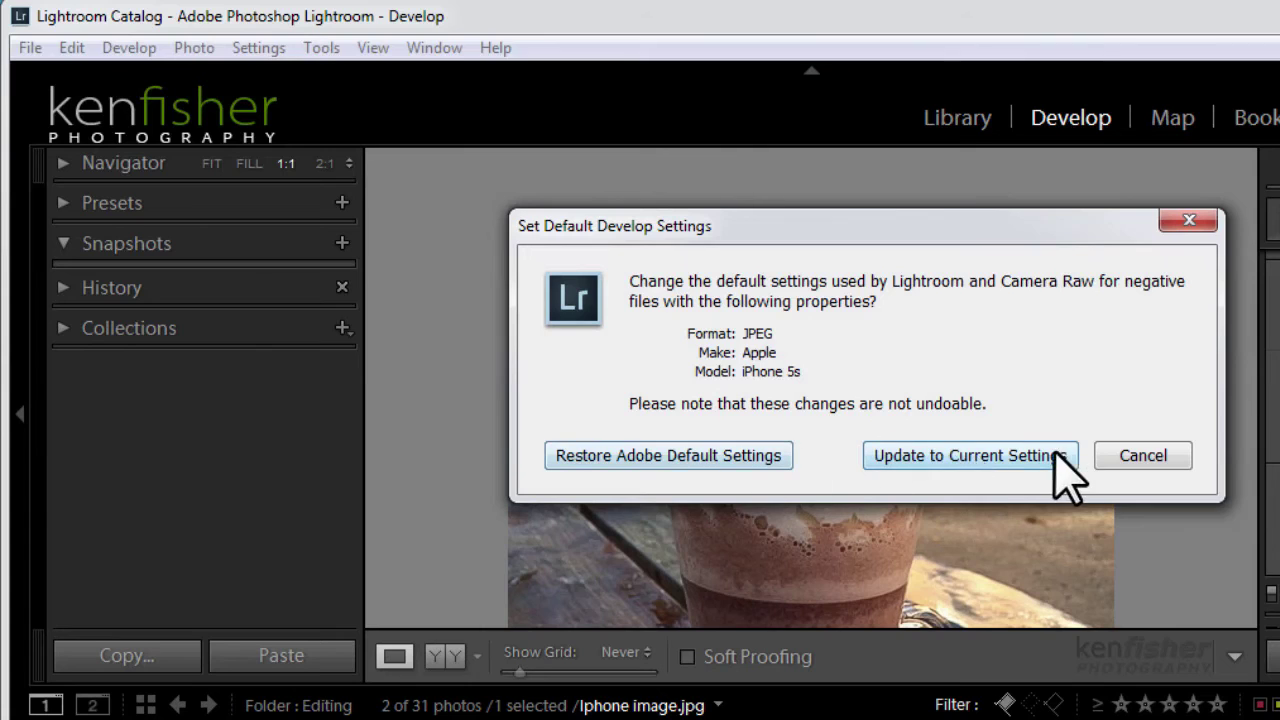
click(978, 462)
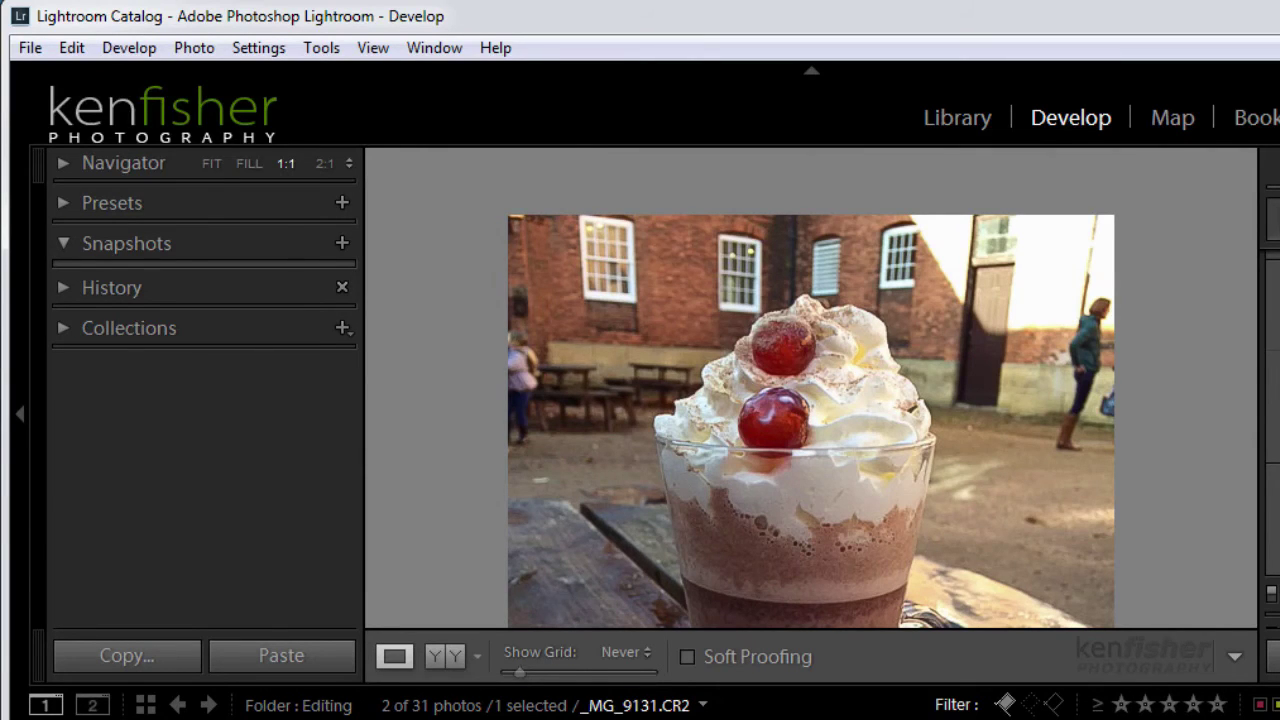
- Move to _MG_9131.CR2 and view Before & After side by side, zooming and panning over the fur
key(Right)
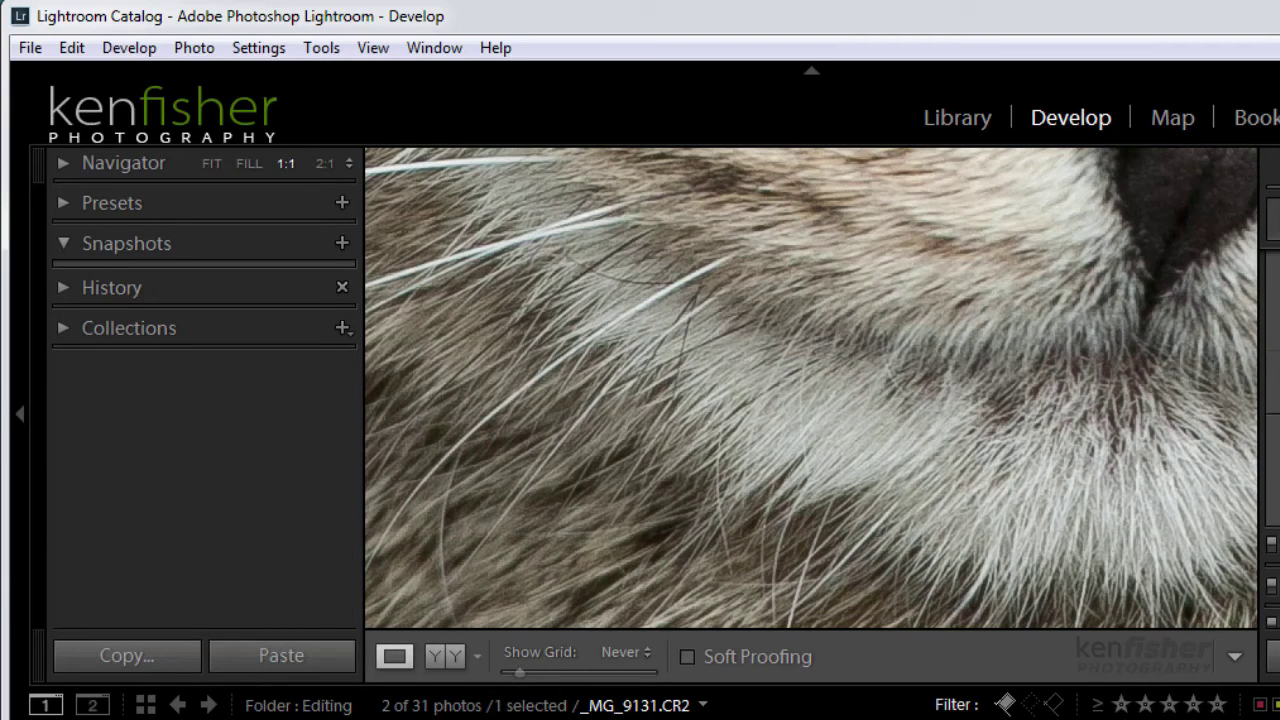
key(y)
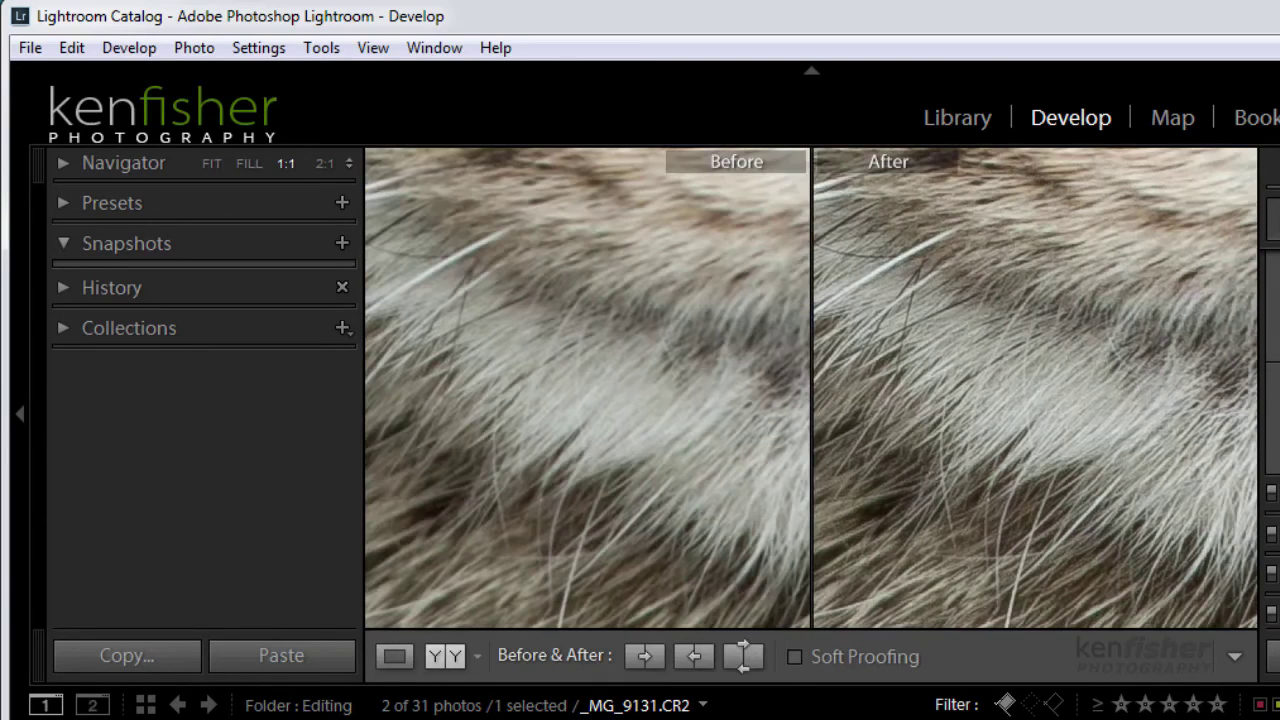
click(1068, 385)
click(1048, 392)
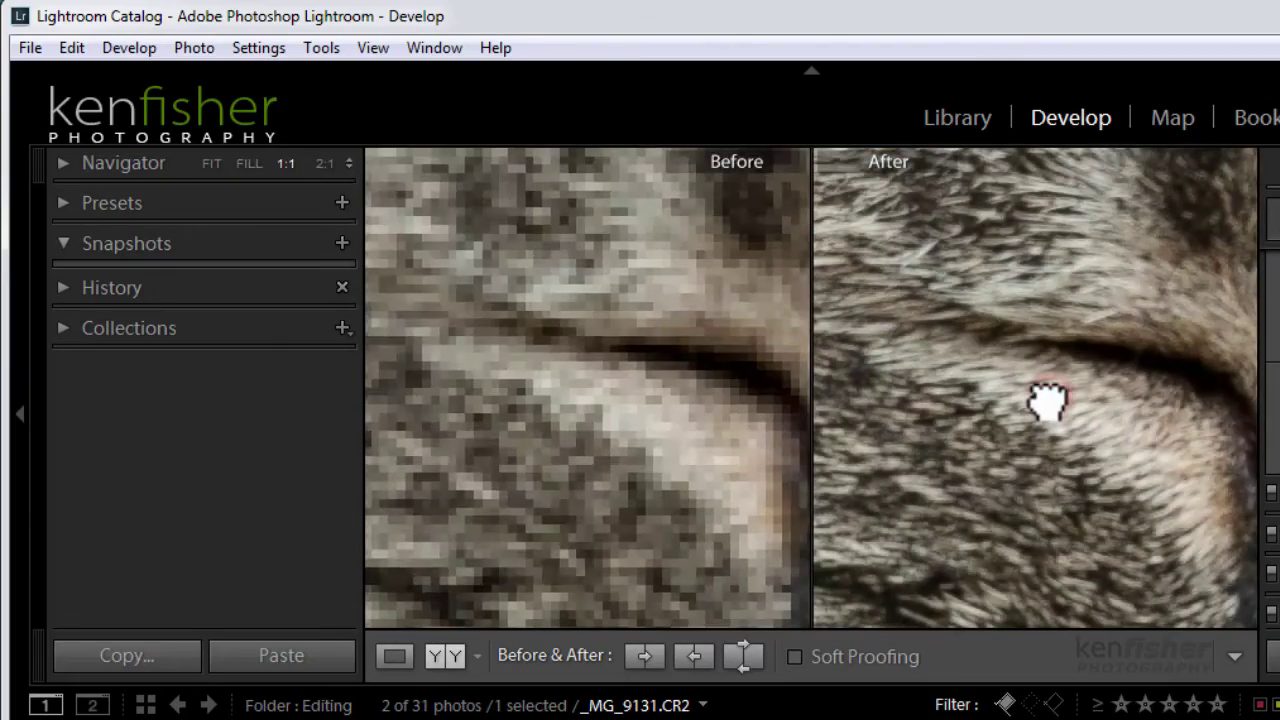
drag(1006, 509, 1018, 212)
drag(1060, 437, 1071, 214)
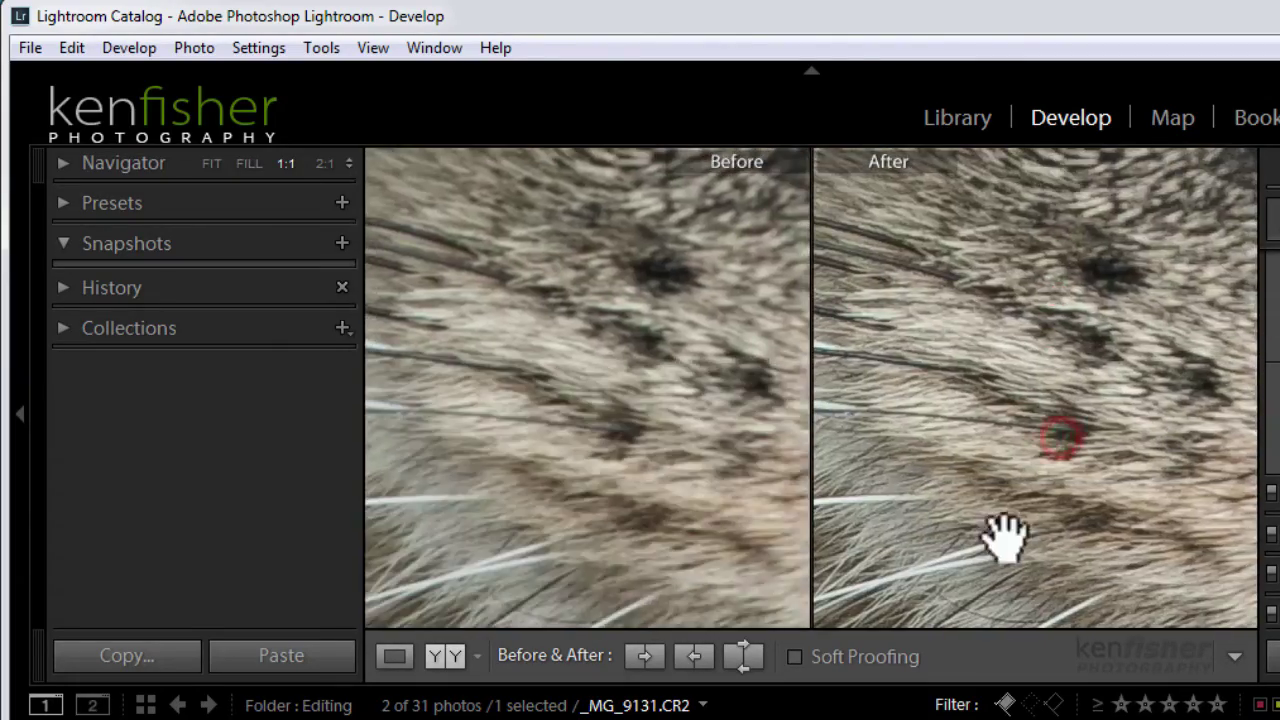
drag(1014, 491, 1240, 288)
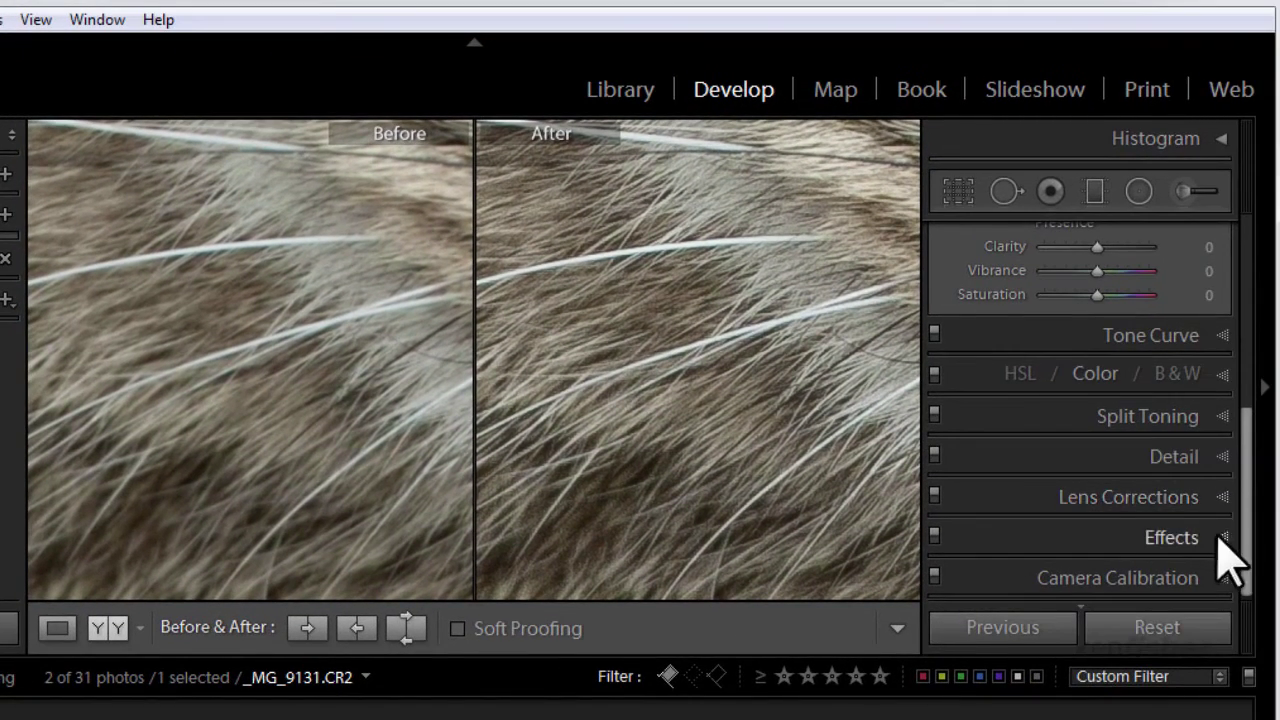
- Set the cat photo's Sharpening Amount to 100
click(1228, 456)
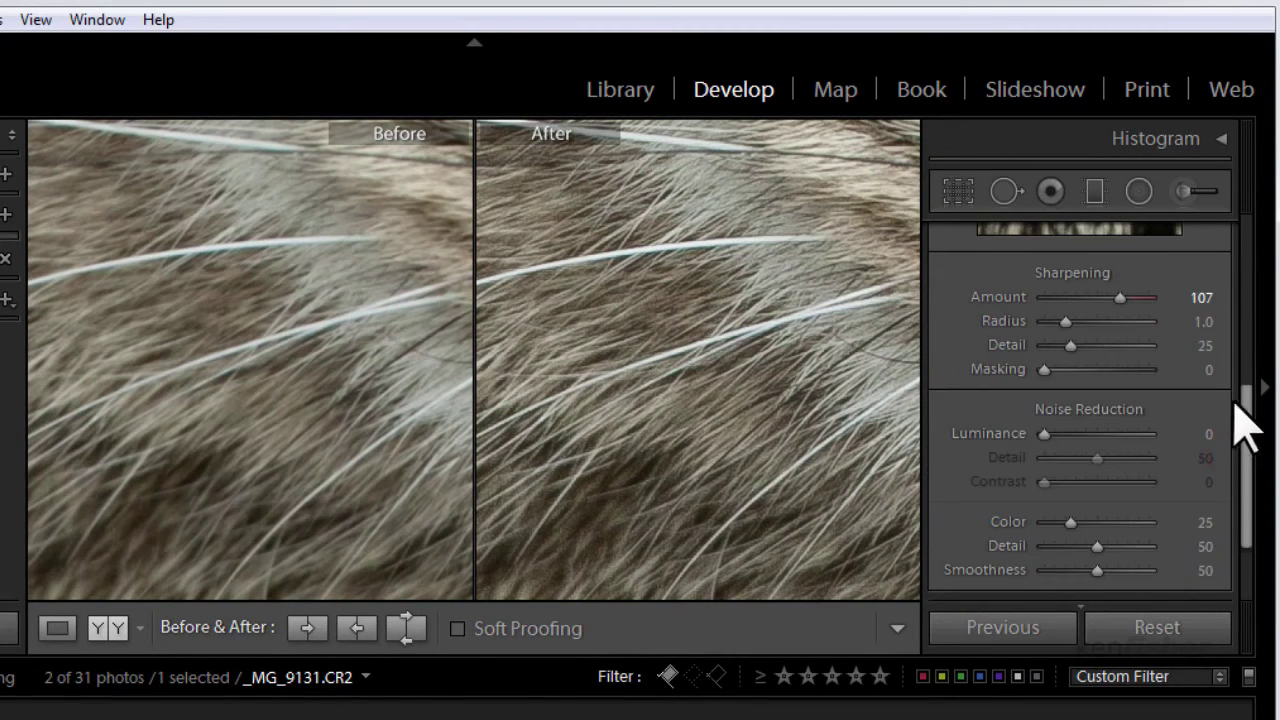
mouse_move(1120, 298)
mouse_down()
mouse_move(1129, 306)
mouse_move(1115, 304)
mouse_up()
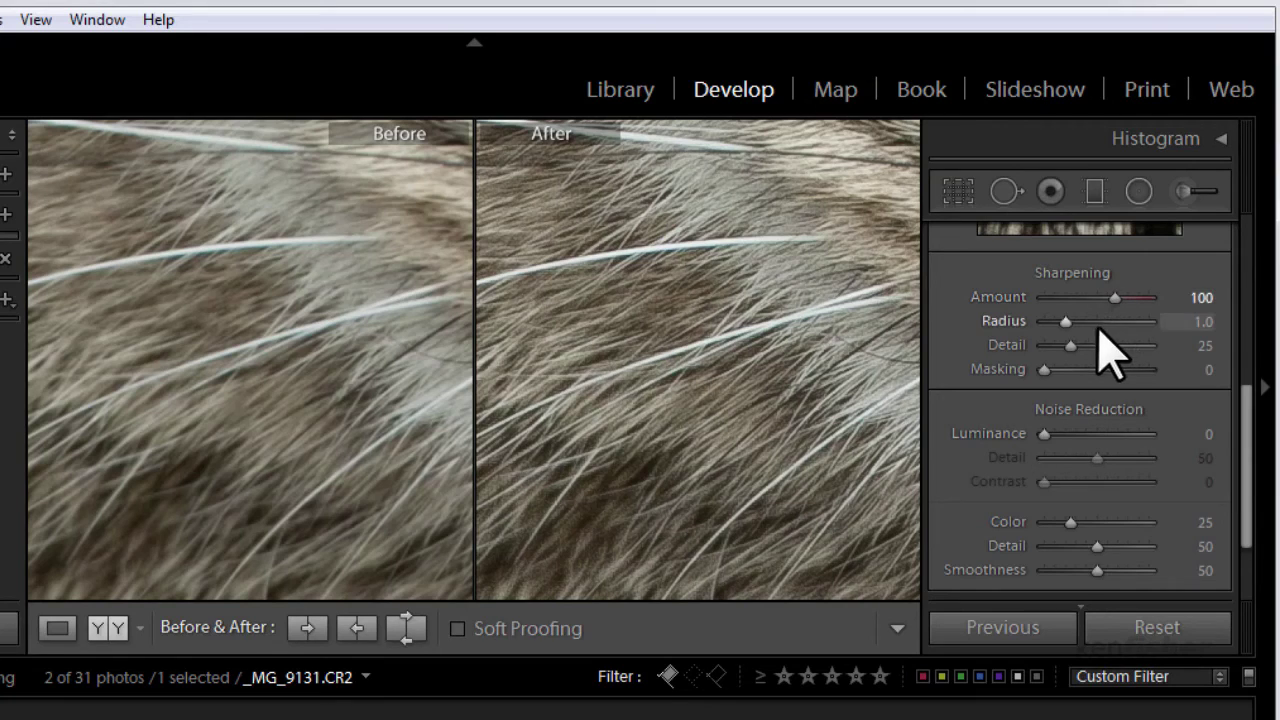
drag(1255, 490, 1260, 294)
- Raise Clarity to +17, Vibrance to +12 and Contrast to +7, then recheck the fur
click(1220, 234)
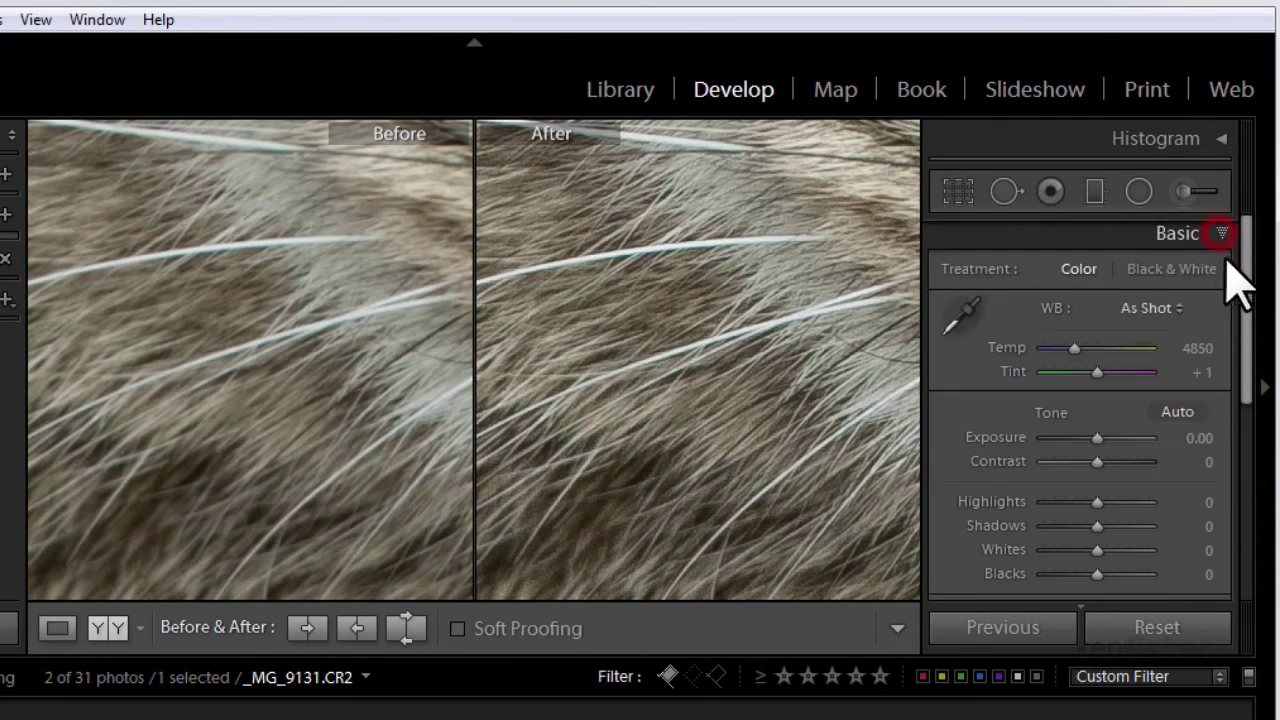
drag(1255, 378, 1257, 486)
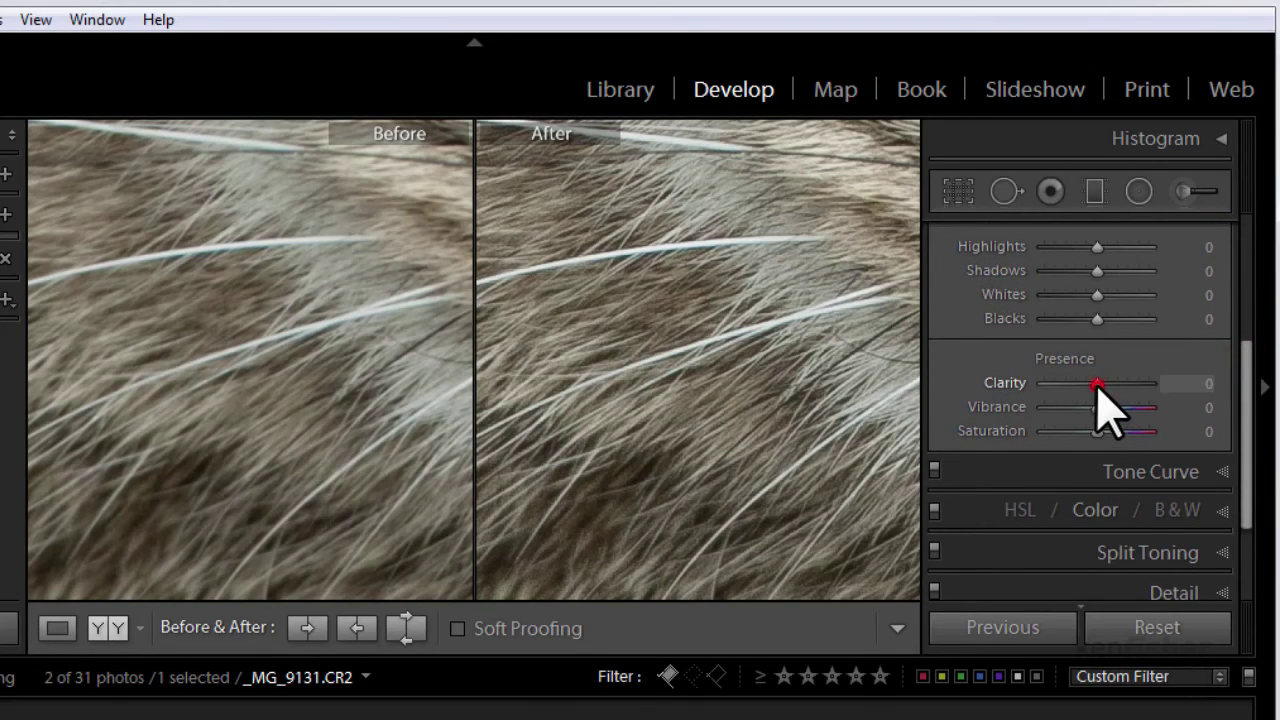
drag(1098, 385, 1103, 410)
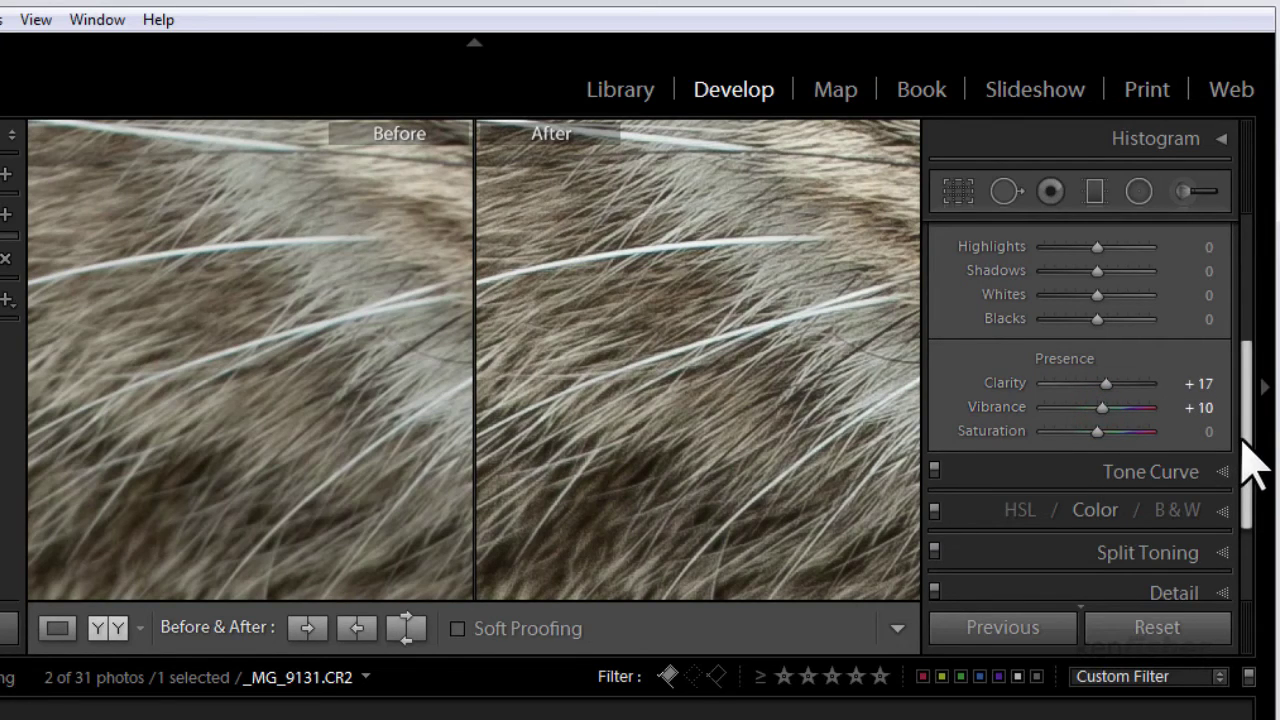
drag(1252, 462, 1266, 391)
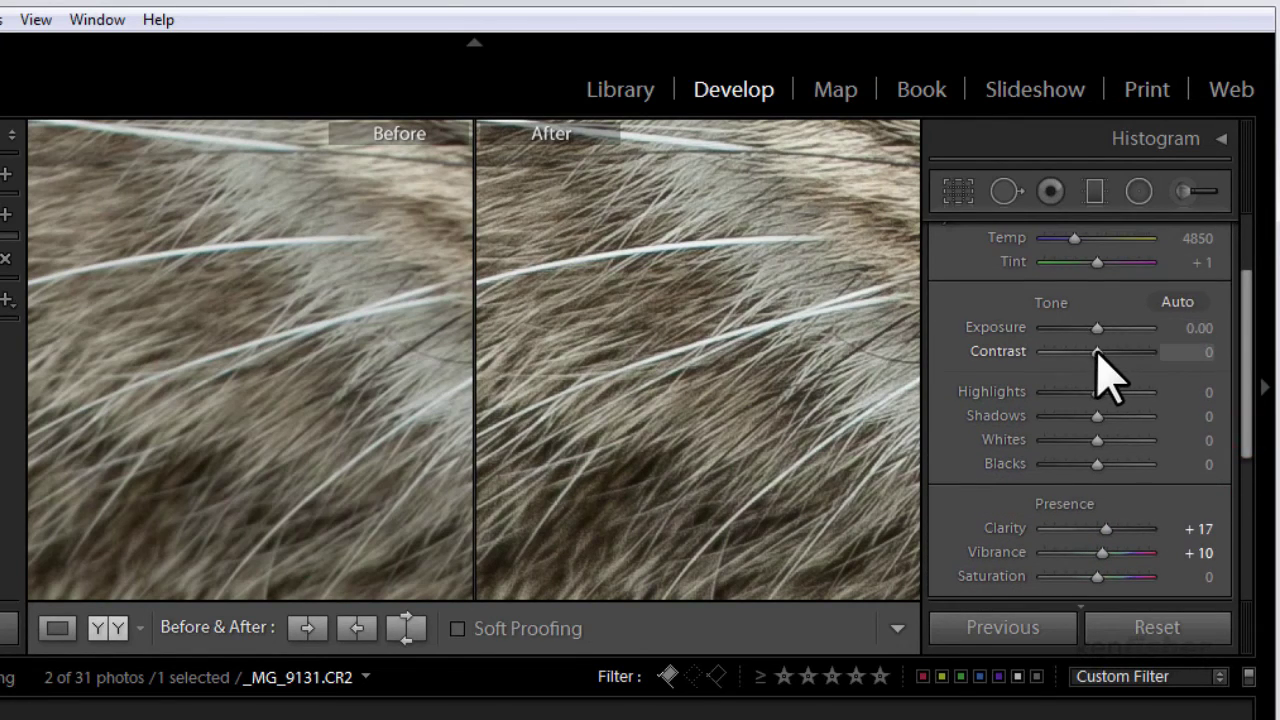
drag(1098, 351, 1103, 352)
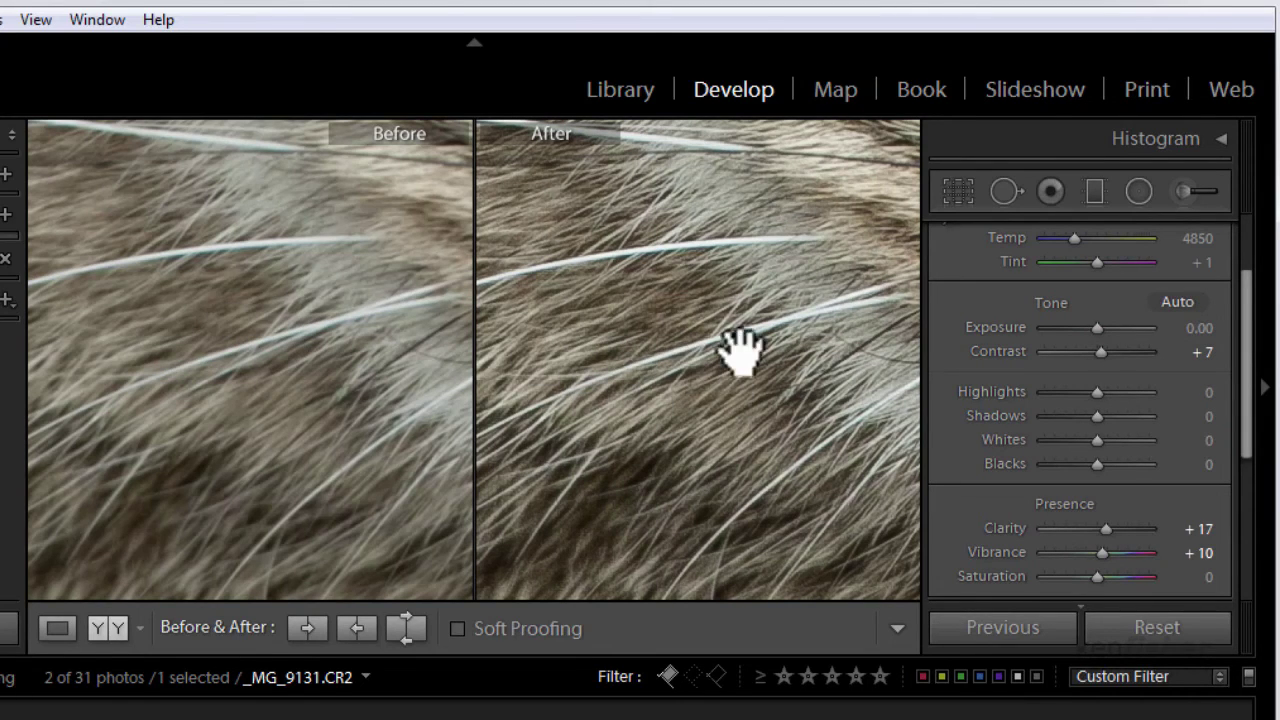
click(660, 358)
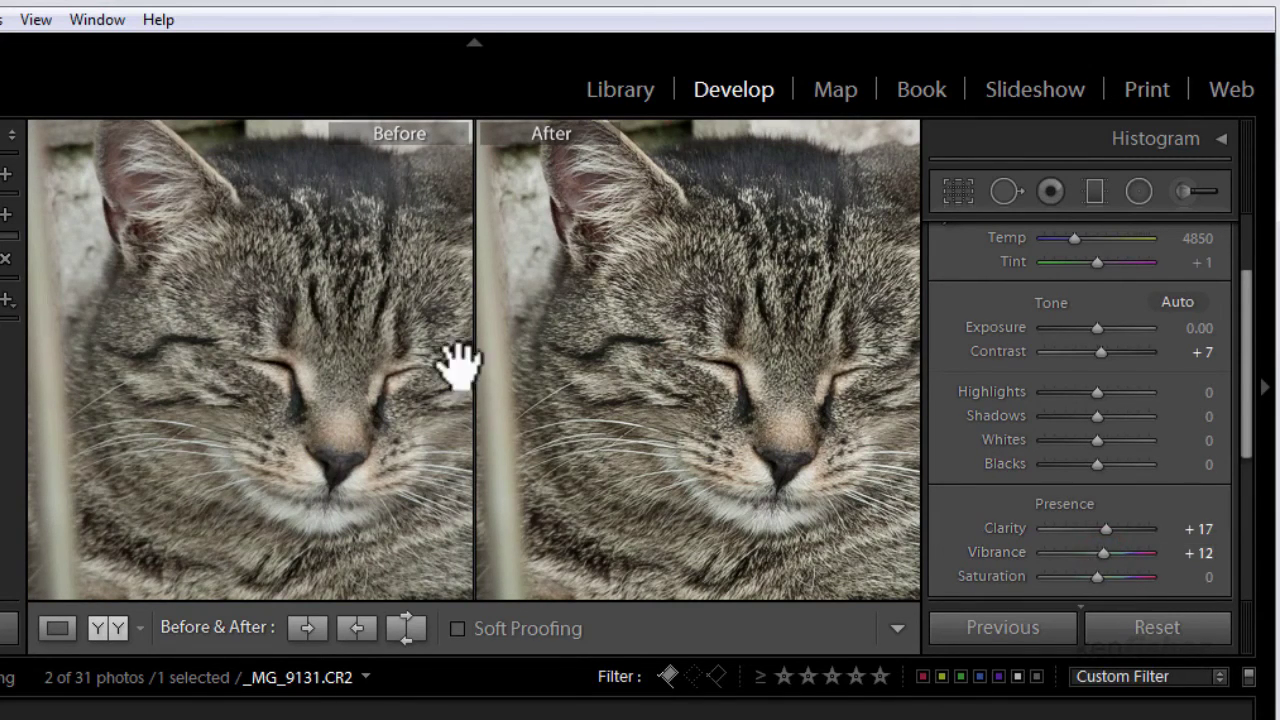
click(668, 370)
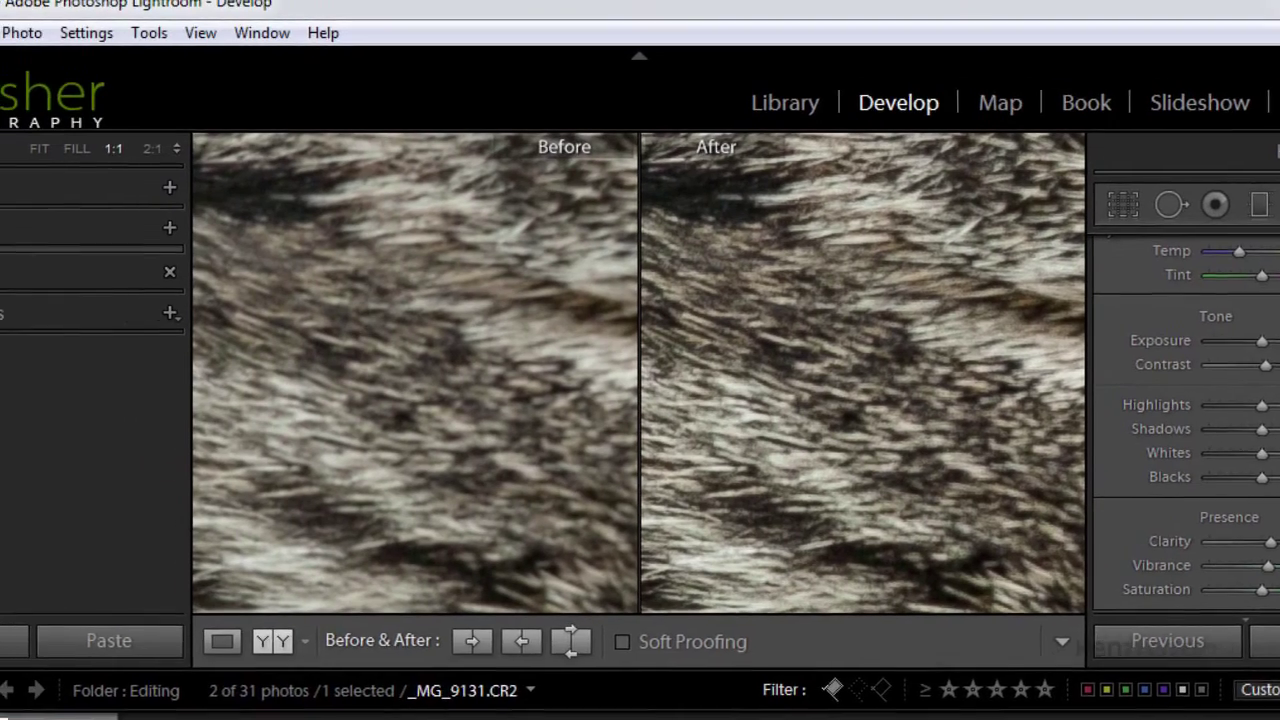
- Update the Canon EOS 5D Mark II raw defaults to the cat photo's current settings
click(133, 47)
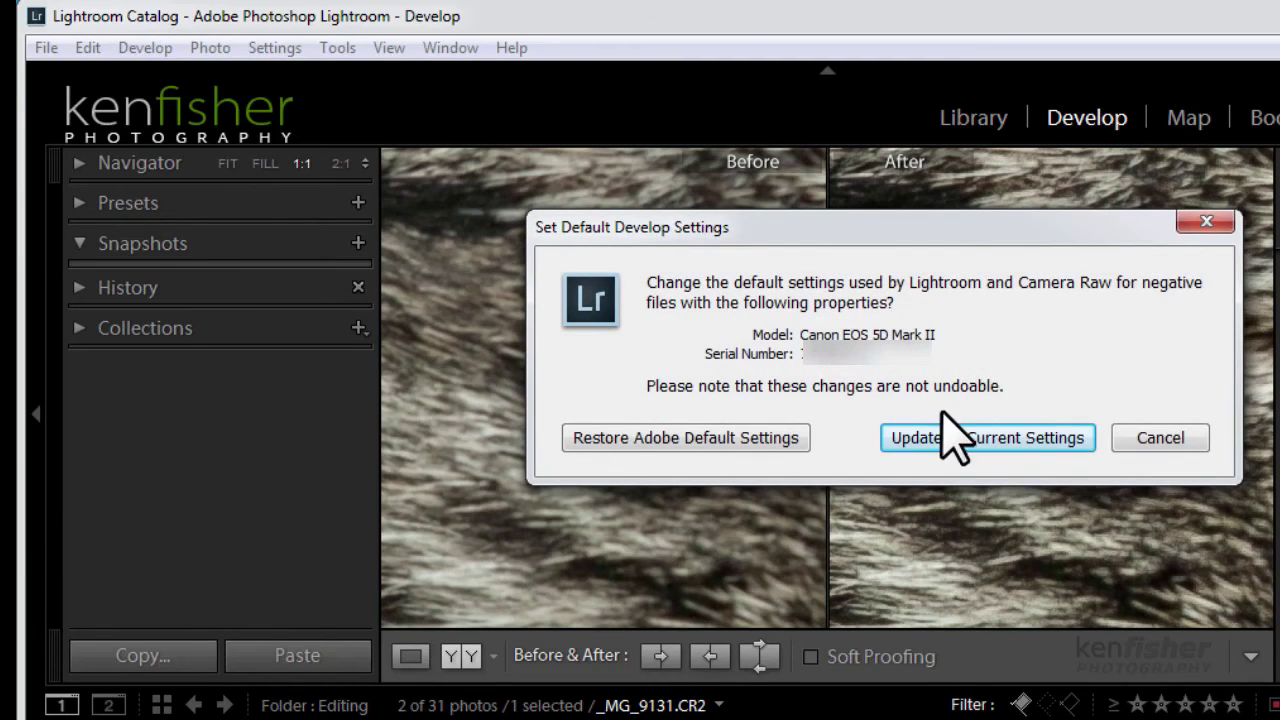
click(1000, 437)
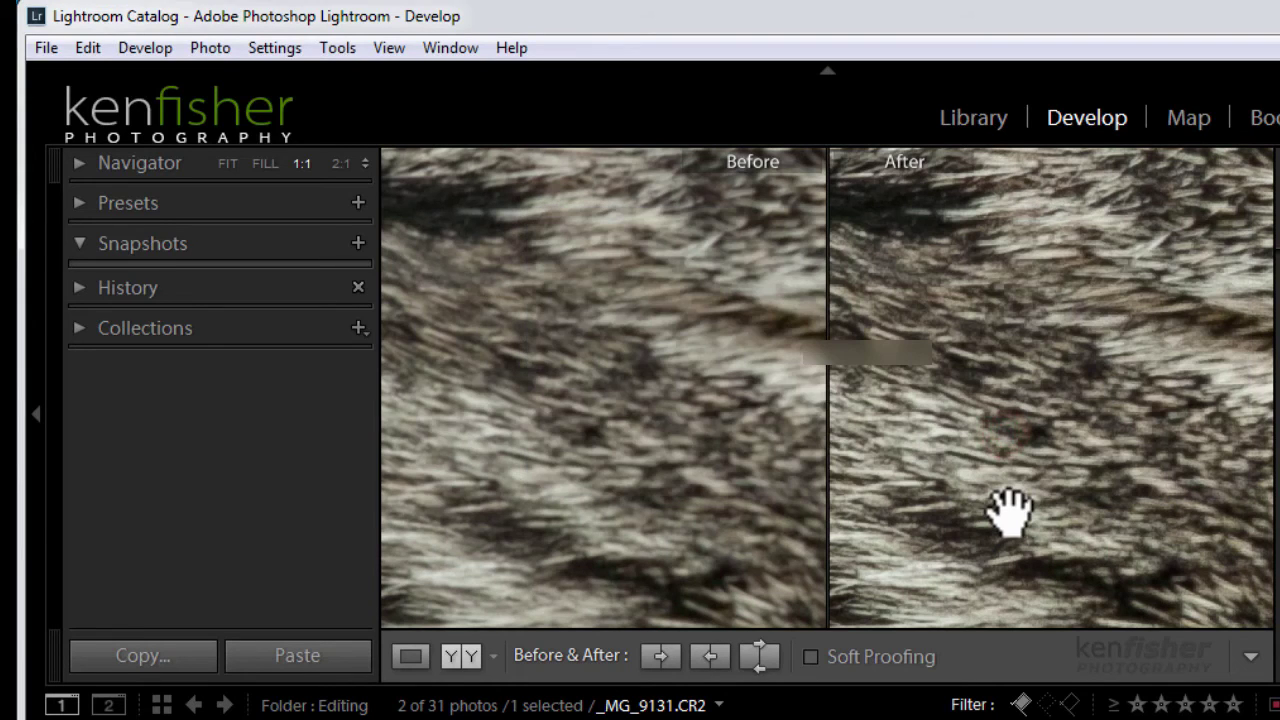